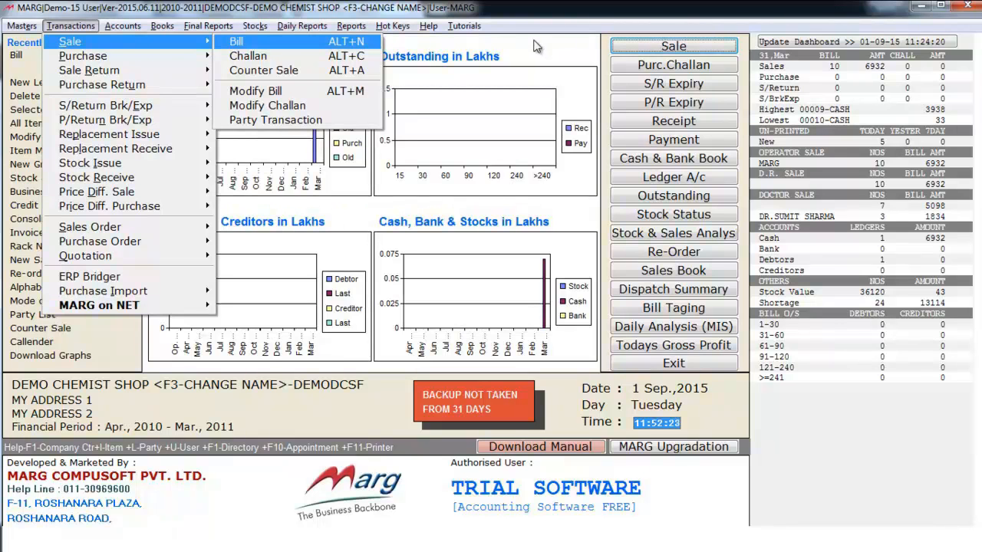
Step: Start a new sale bill and accept the date 31-03-2011 to bring up the party ledgers
key("Return")
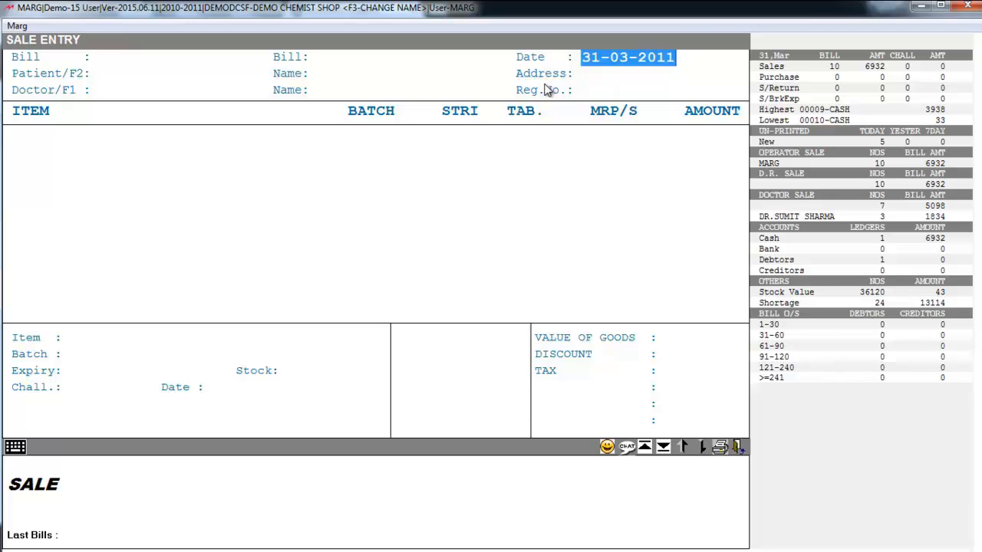
key("Return")
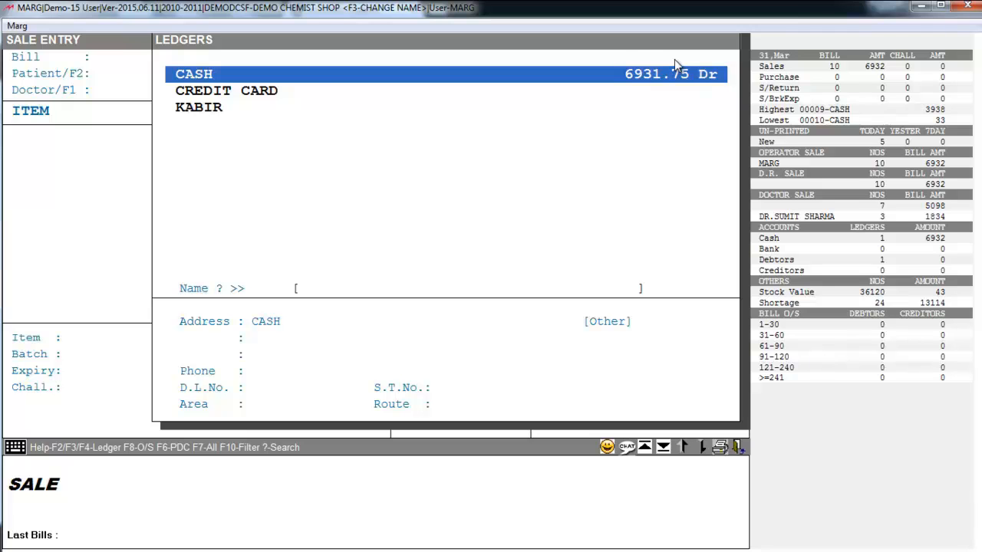
Step: Set CASH as the party for bill 00012, leaving the patient and doctor fields blank
key("Return")
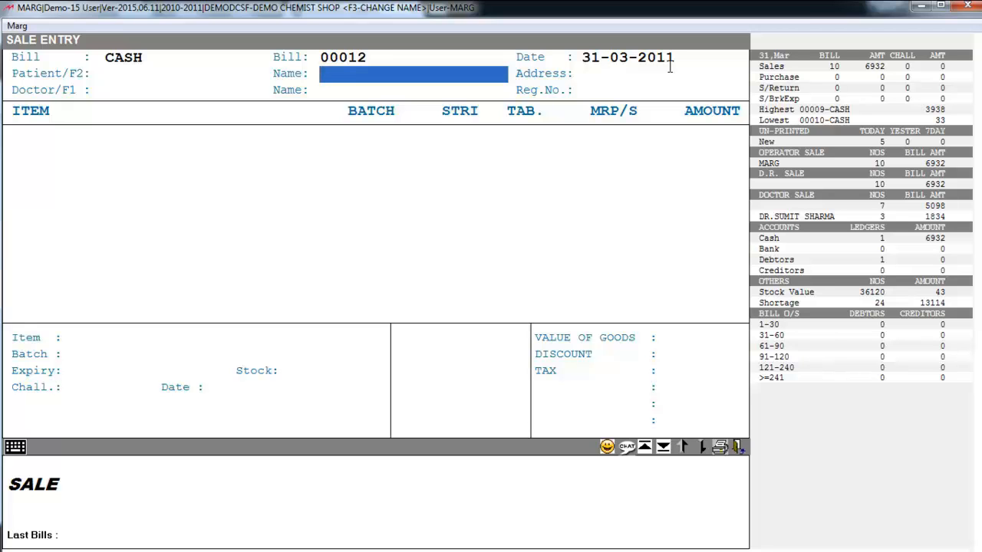
key("Return")
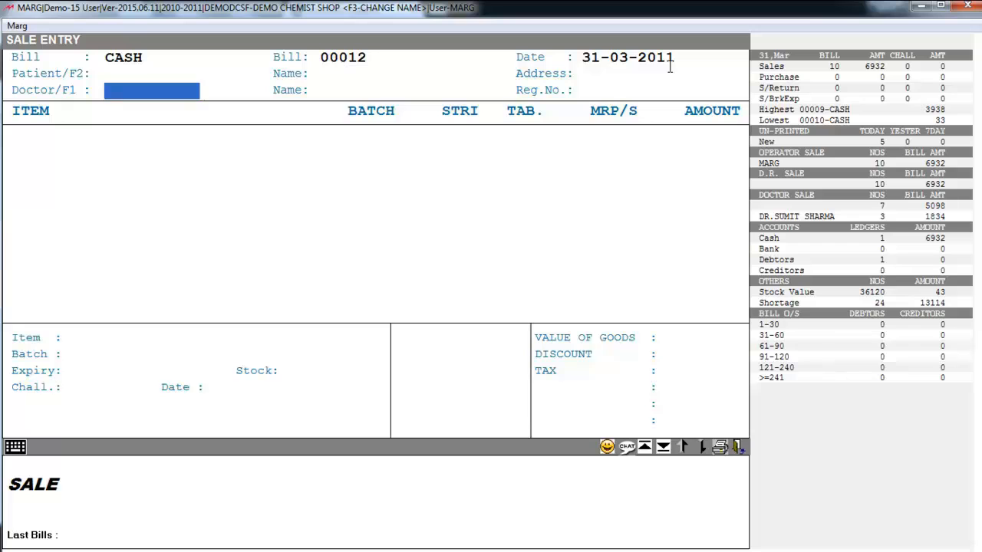
key("Return")
key("Return")
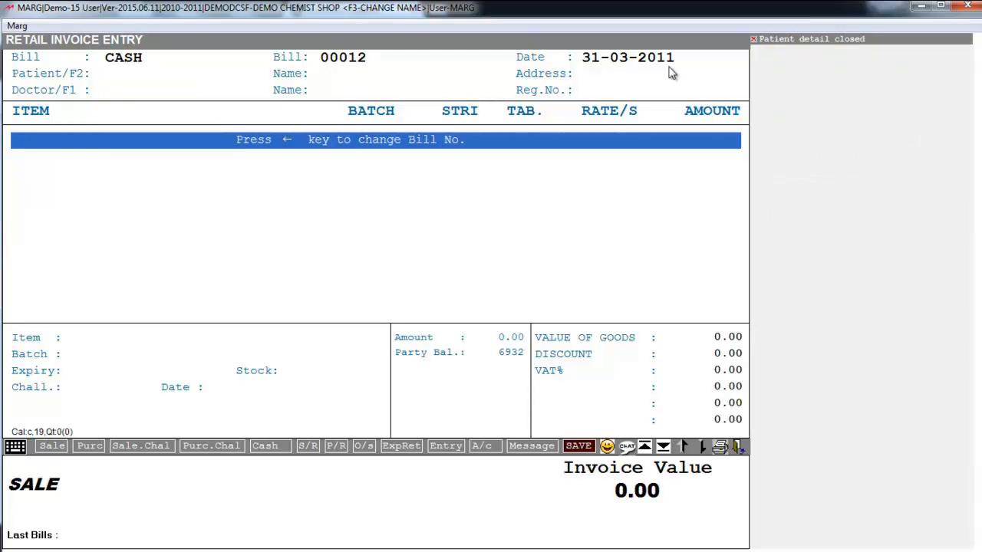
Step: Add 1 tab of 2PCS DISCARDIT-II 2ML W/O NE100 at rate 50.00, replacing the suggested 58
key("Return")
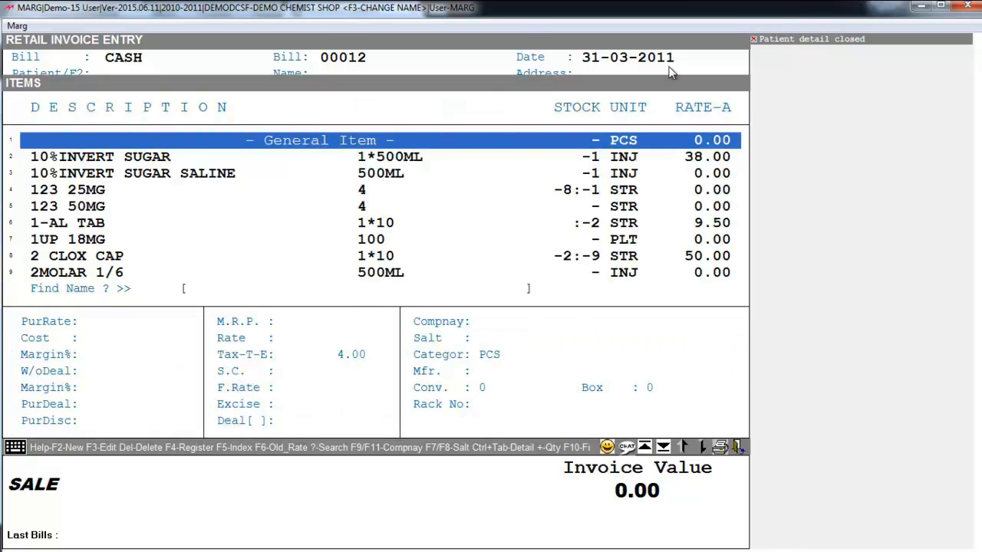
key("Down")
key("Down")
key("Down")
key("Down")
key("Down")
key("Down")
key("Down")
key("Down")
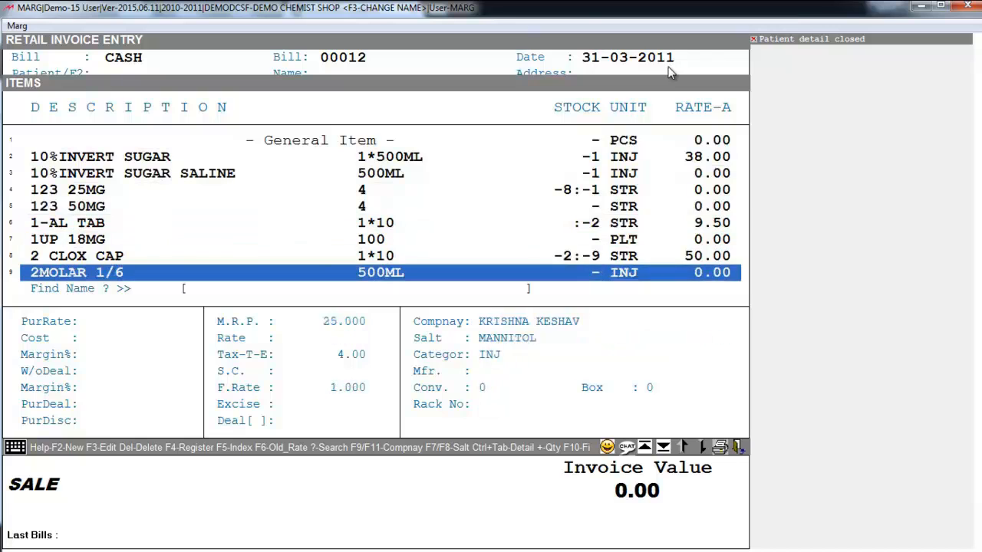
key("Escape")
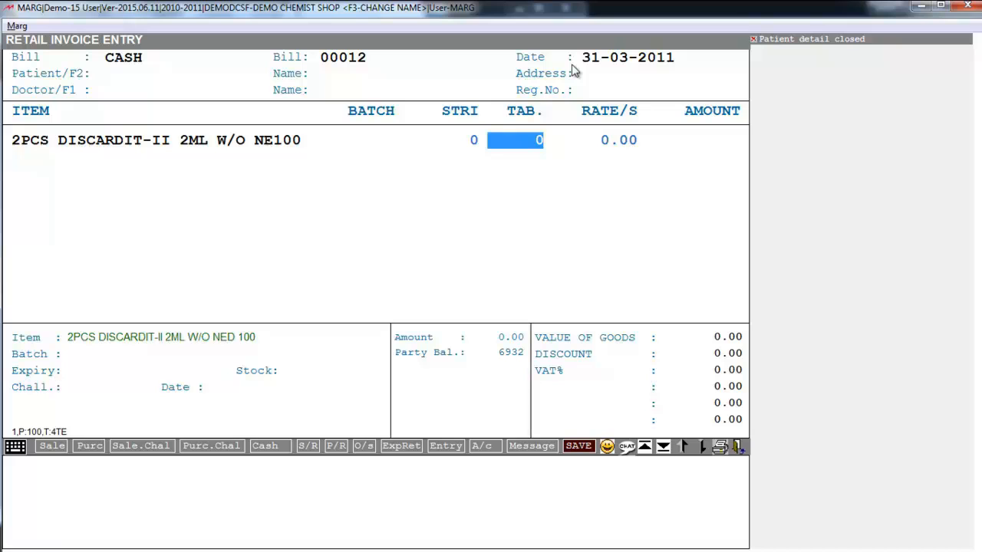
key("Left")
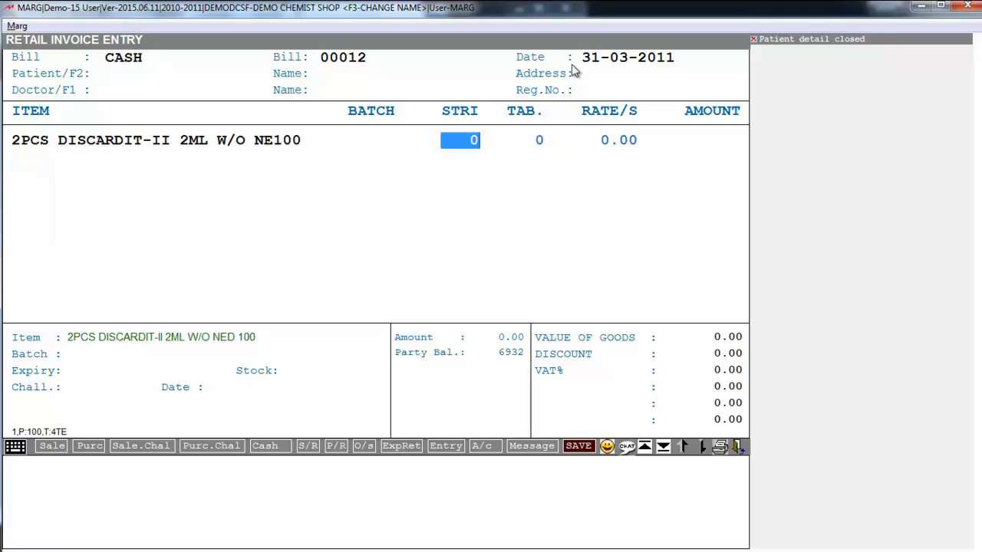
key("Return")
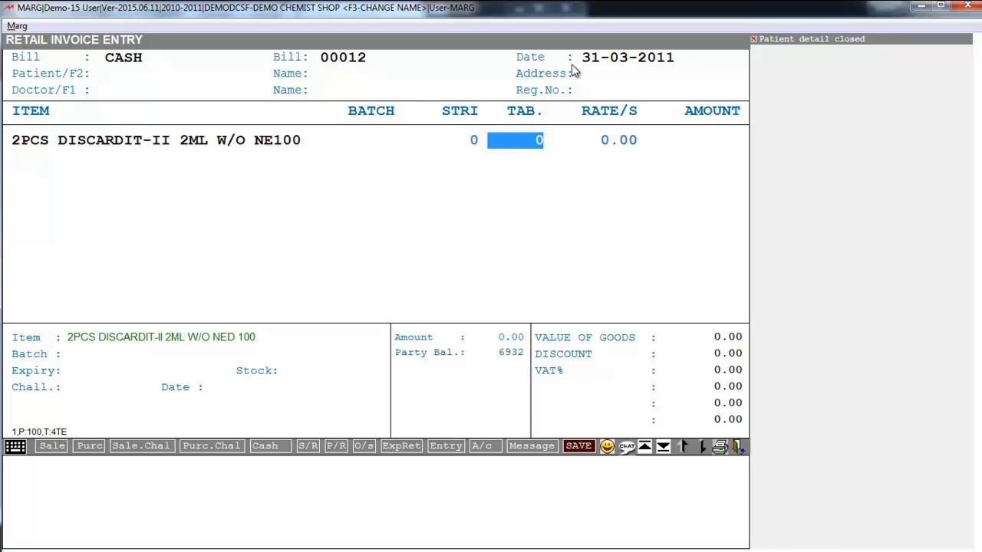
type("1")
key("Return")
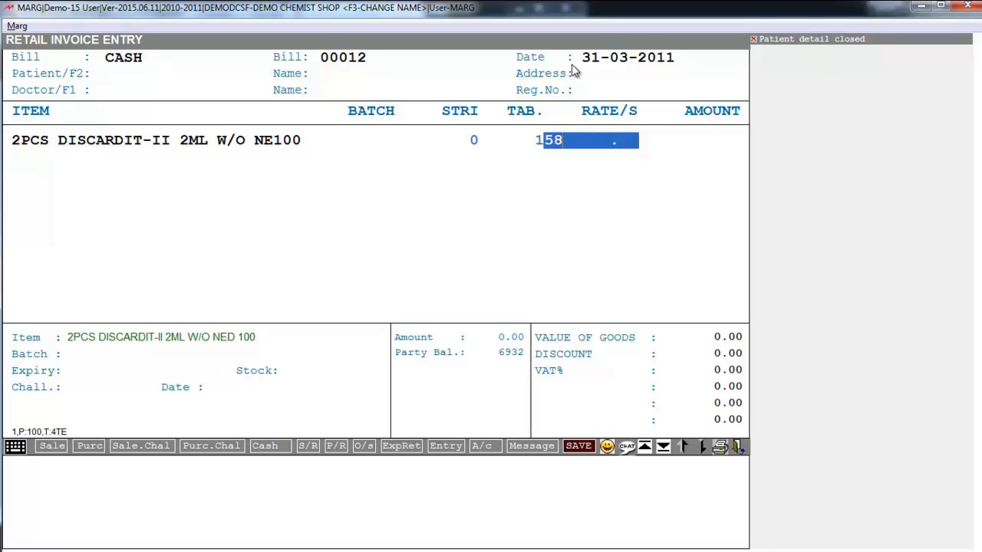
key("BackSpace")
type("50")
key("Return")
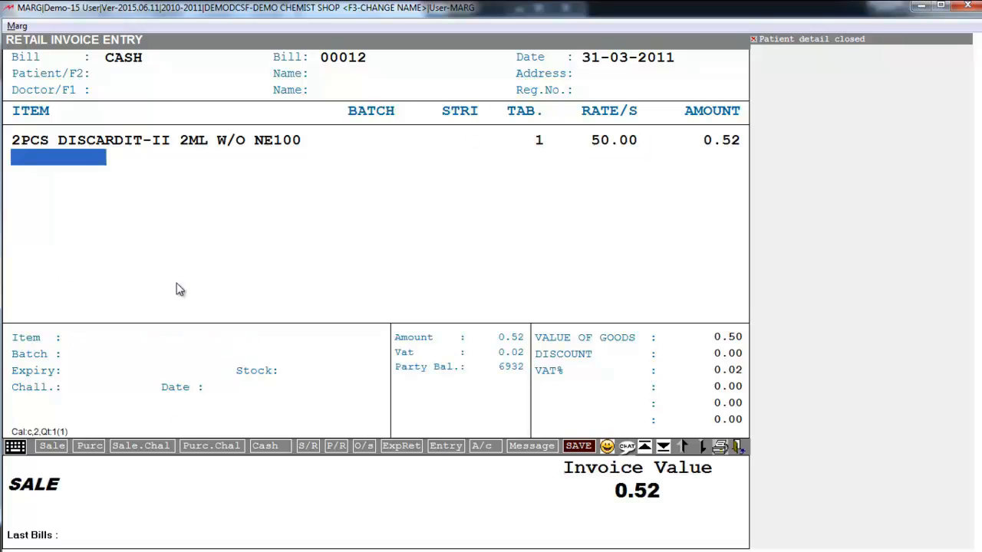
Step: Add 2PEN LB, IBENFORTE, YACACEF 125MG and Schedule H1 item 123 25MG, accepting the H1 alert
key("Return")
key("Down")
key("Down")
key("Down")
key("Down")
key("Down")
key("Down")
key("Down")
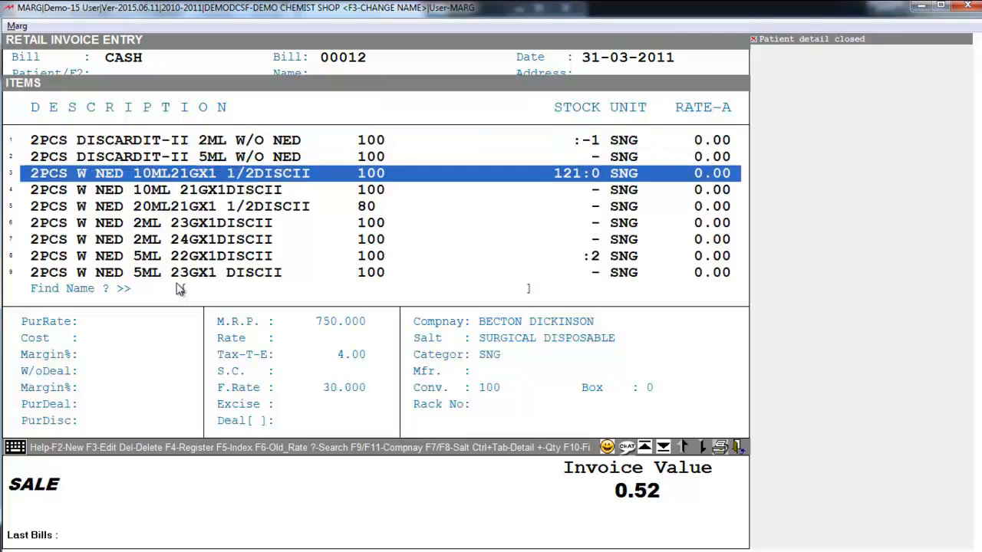
key("Down")
key("Down")
key("Down")
key("Down")
key("Down")
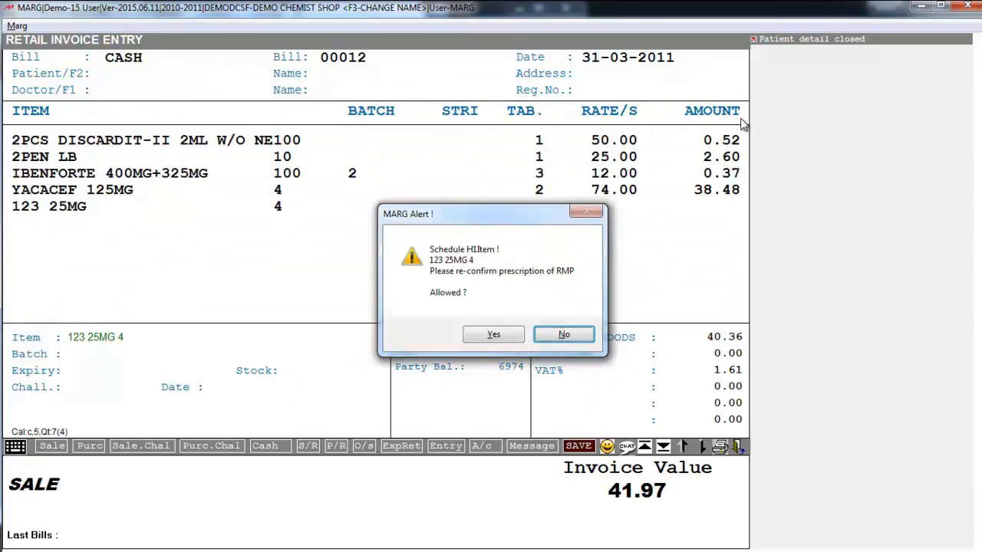
key("Return")
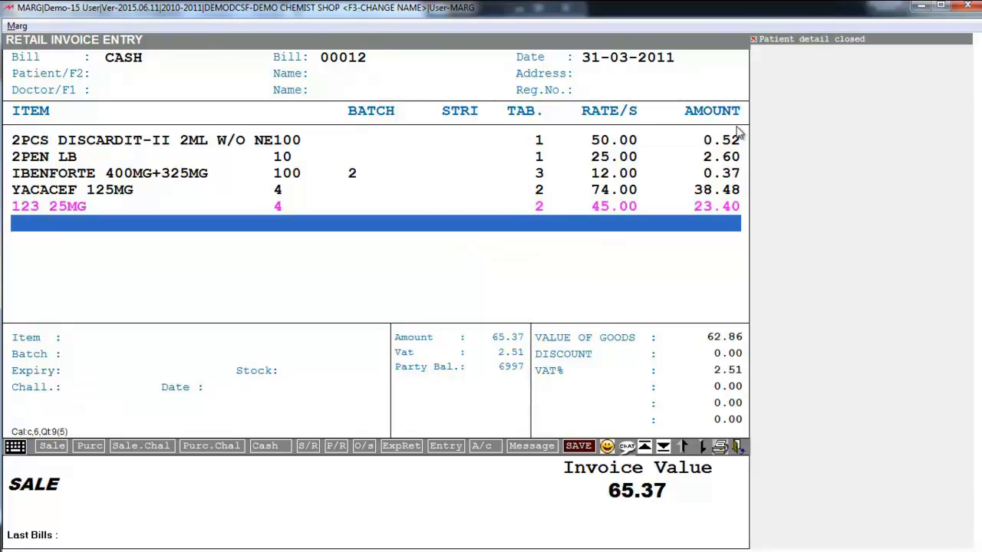
key("ctrl+w")
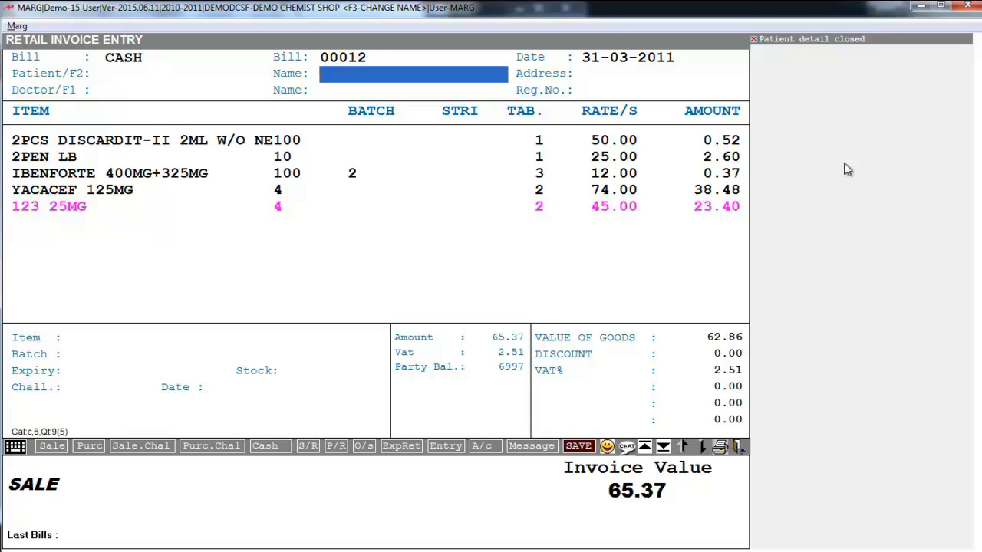
Step: Attach the registered patient from the Patient List to bill 00014, discarding a started new-patient record
key("Return")
key("Up")
key("Down")
key("Down")
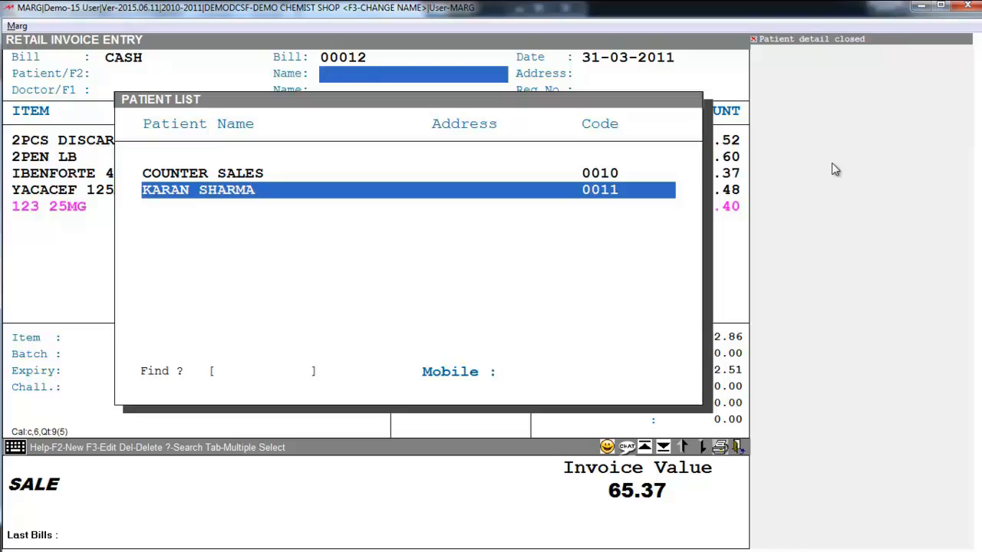
key("F2")
key("Return")
key("Return")
key("Return")
key("Return")
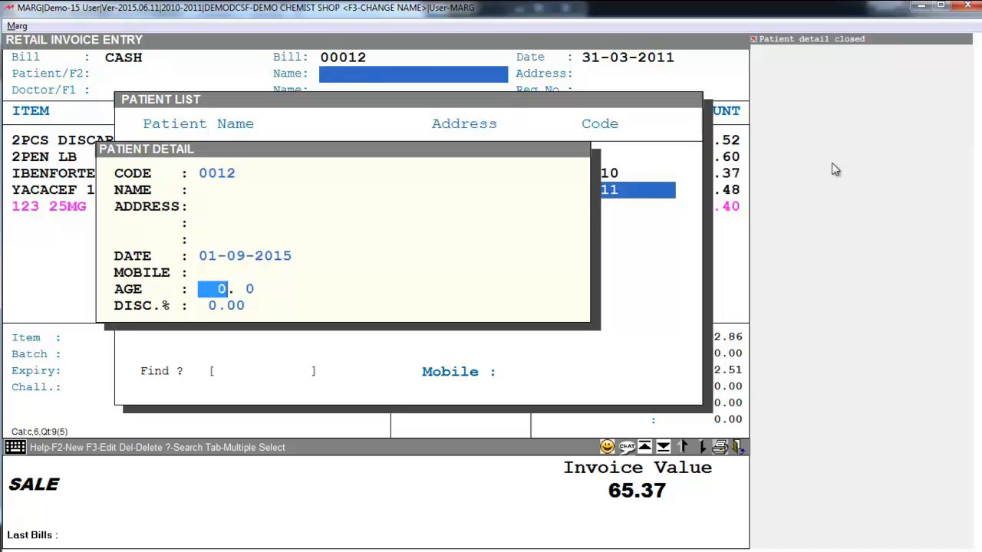
key("Escape")
key("Up")
key("Up")
key("Down")
key("Down")
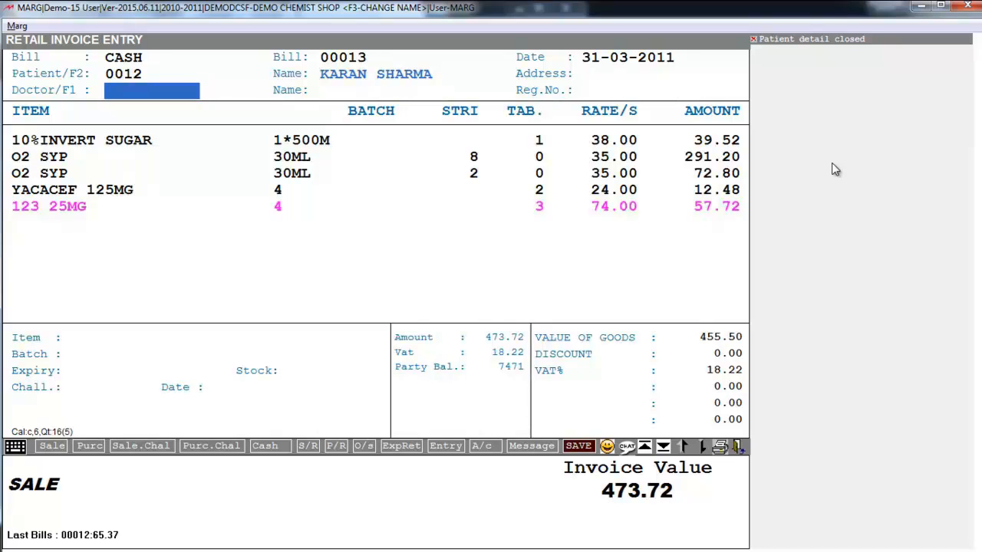
key("Return")
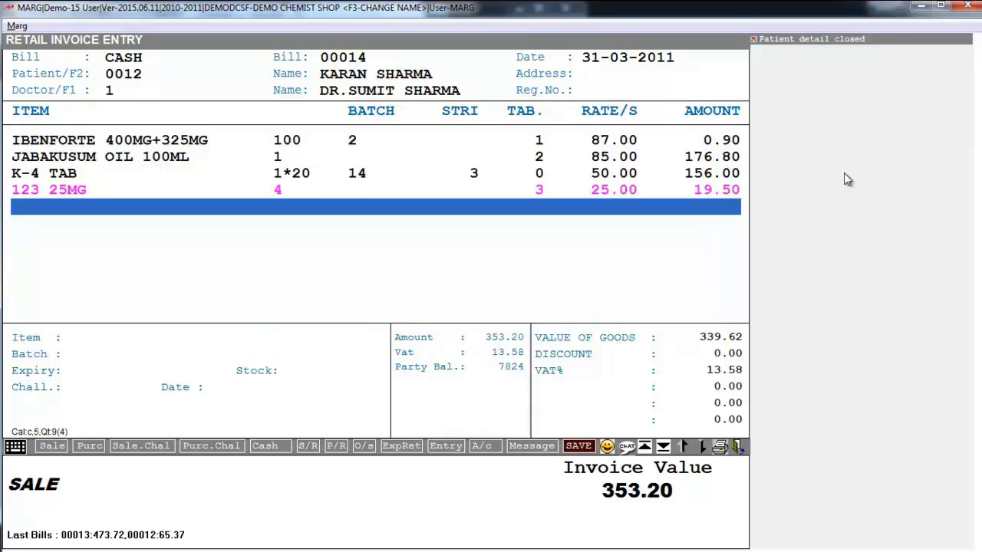
Step: Finish bill 00014's items and confirm saving it at 353.20 with full cash received
key("Escape")
key("Return")
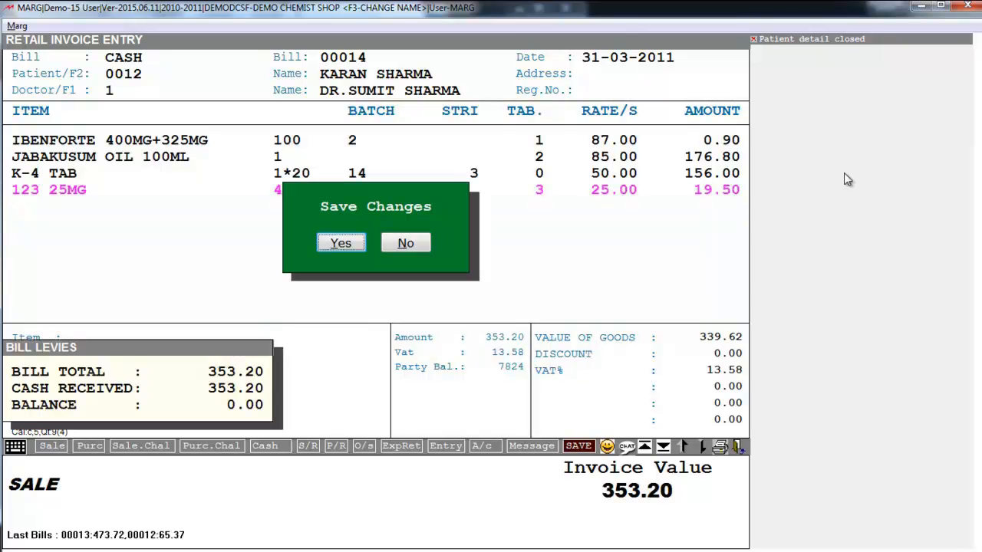
key("Return")
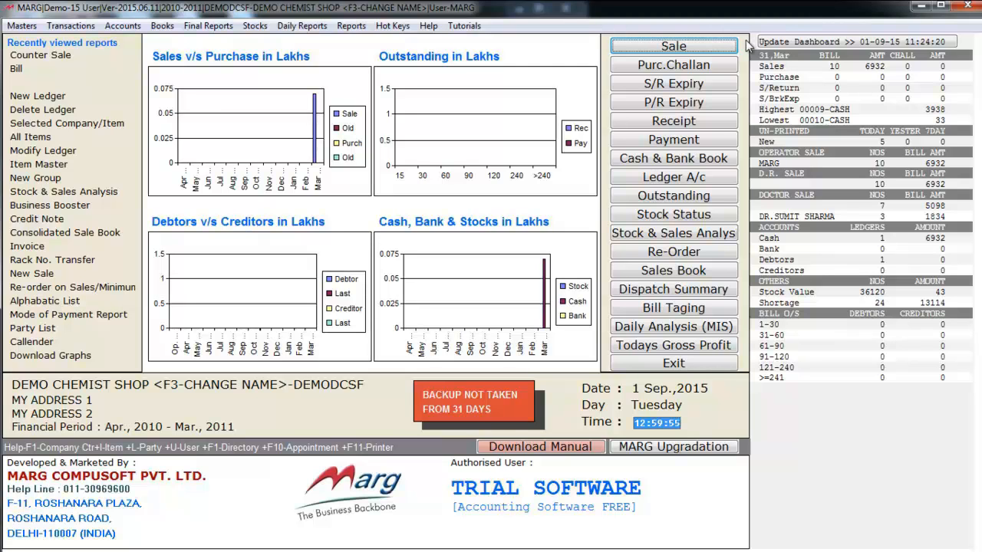
Step: Open the multi-customer Counter Sale from Transactions > Sale
key("alt+t")
key("Right")
key("Down")
key("Down")
key("Return")
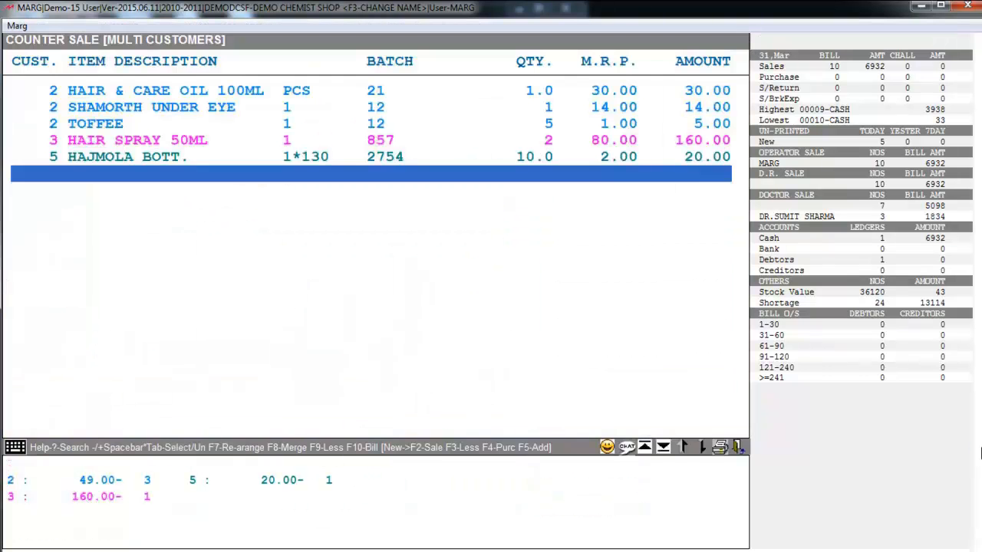
Step: Review the TOFFEE and HAJMOLA BOTT. entries and start a new blank counter sale line
key("Home")
key("Down")
key("Down")
key("Down")
key("Down")
key("Down")
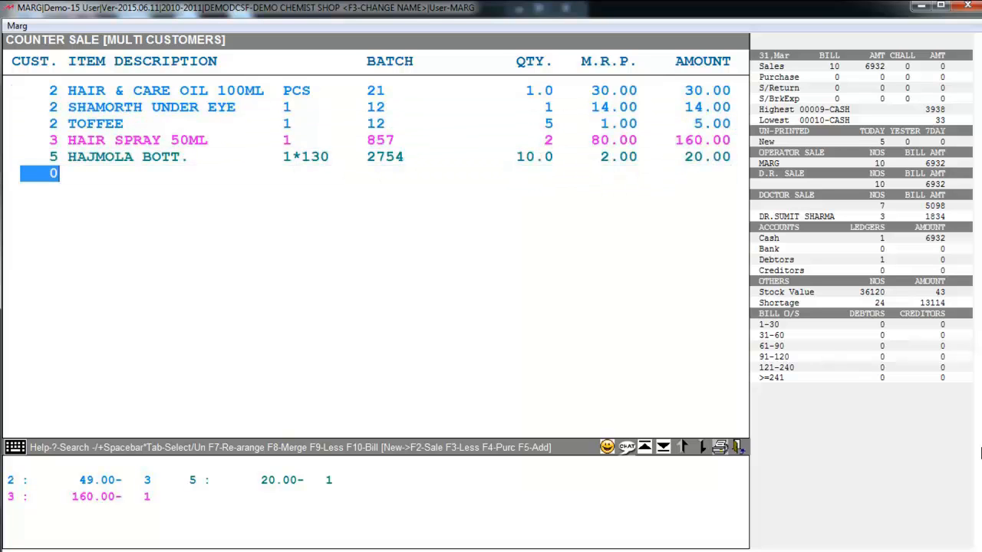
key("Up")
key("Up")
key("Up")
key("Up")
key("Down")
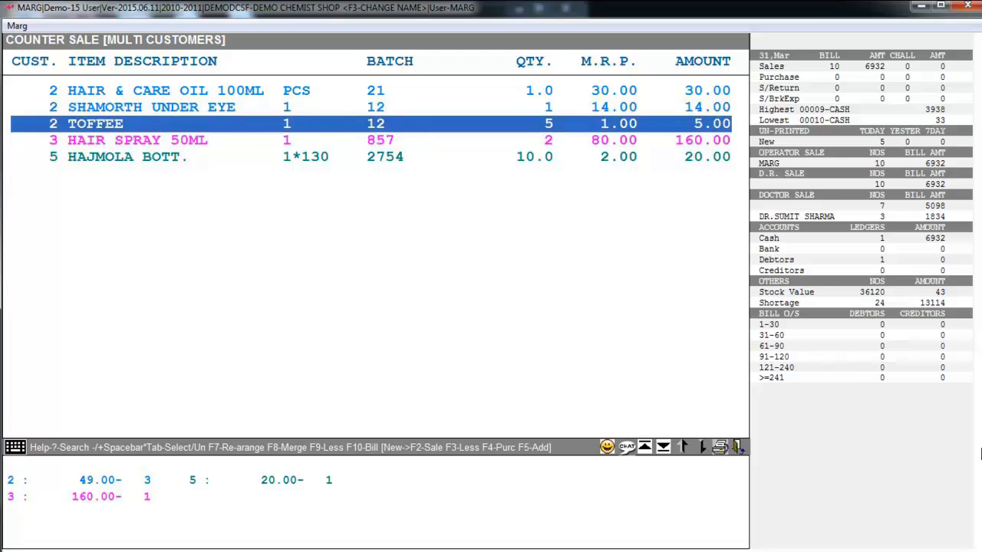
key("Down")
key("Down")
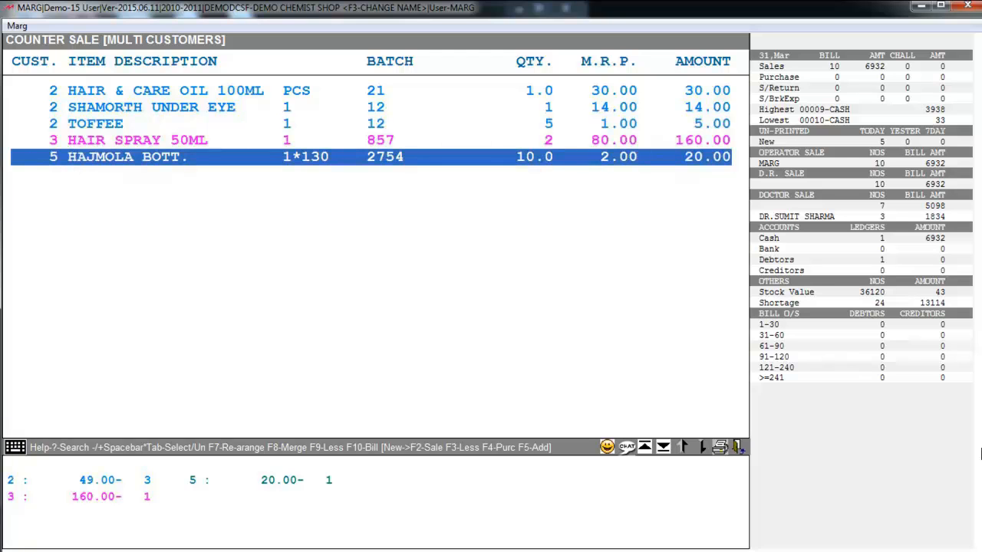
key("Down")
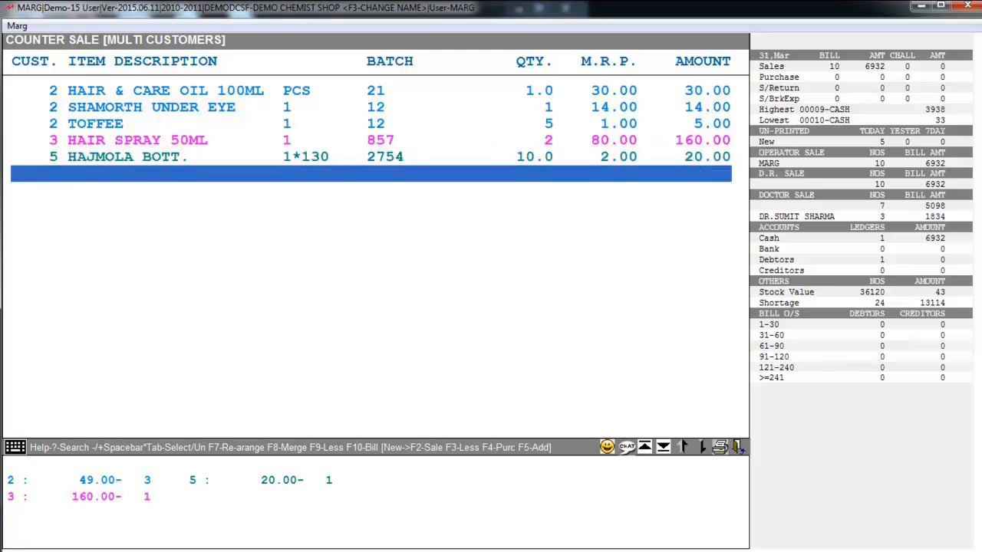
key("Return")
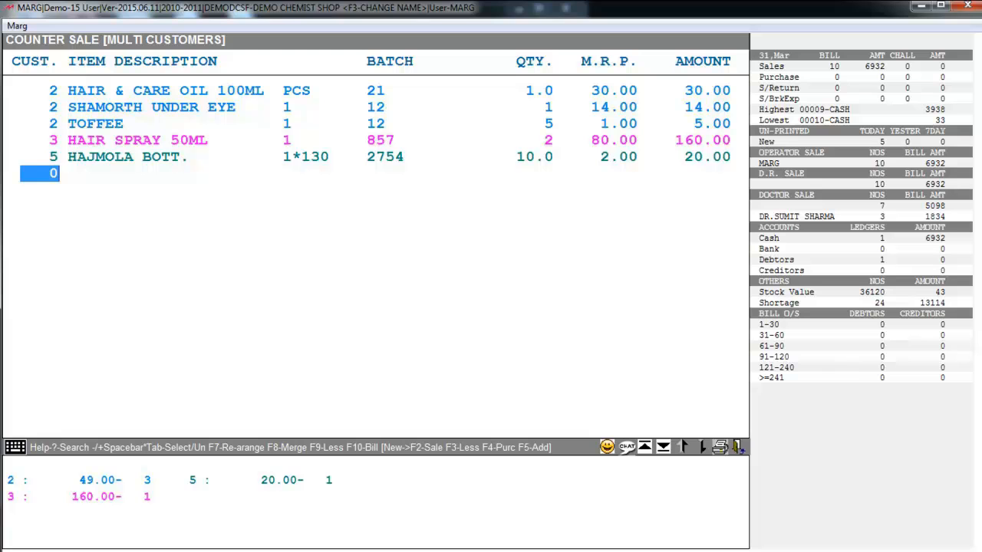
Step: Enter customer 1's line for HALLO SHAMPOO 100ML at quantity 1 (20.00)
type("1")
key("Return")
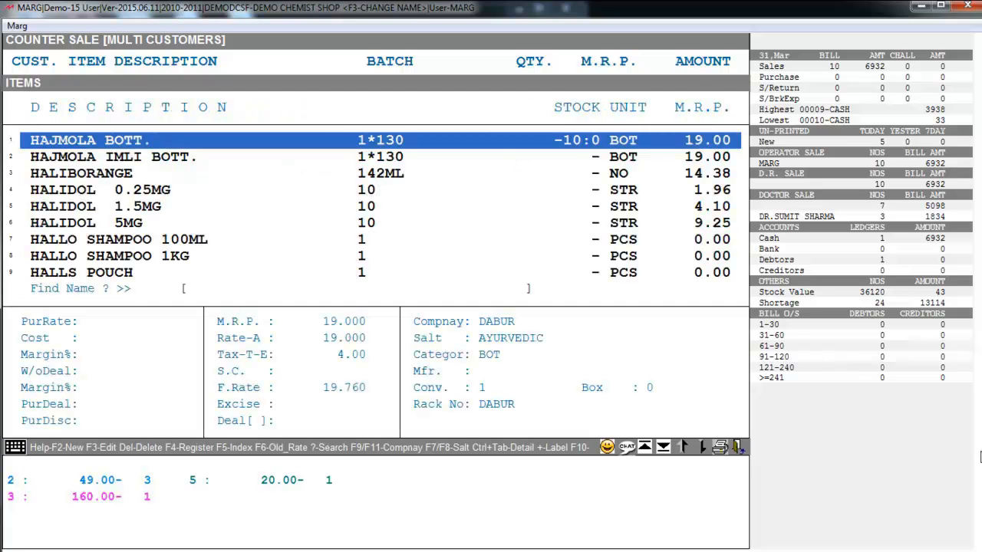
type("HALLOSHAMPOO100ML1")
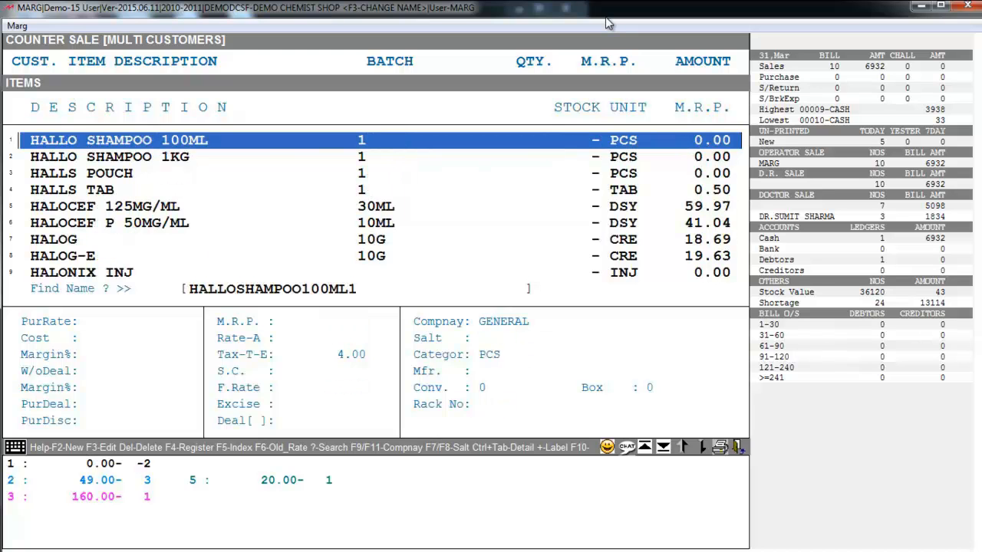
key("Return")
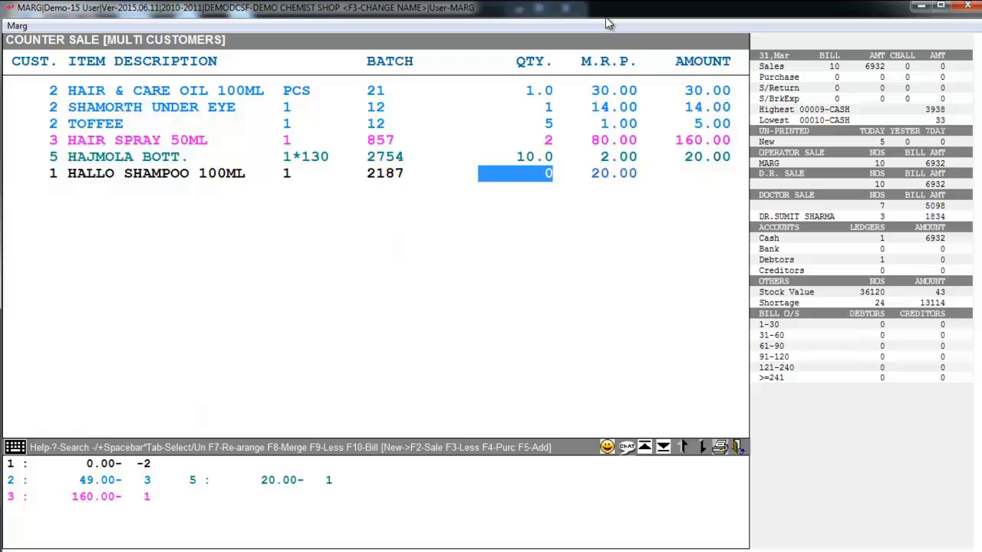
key("Return")
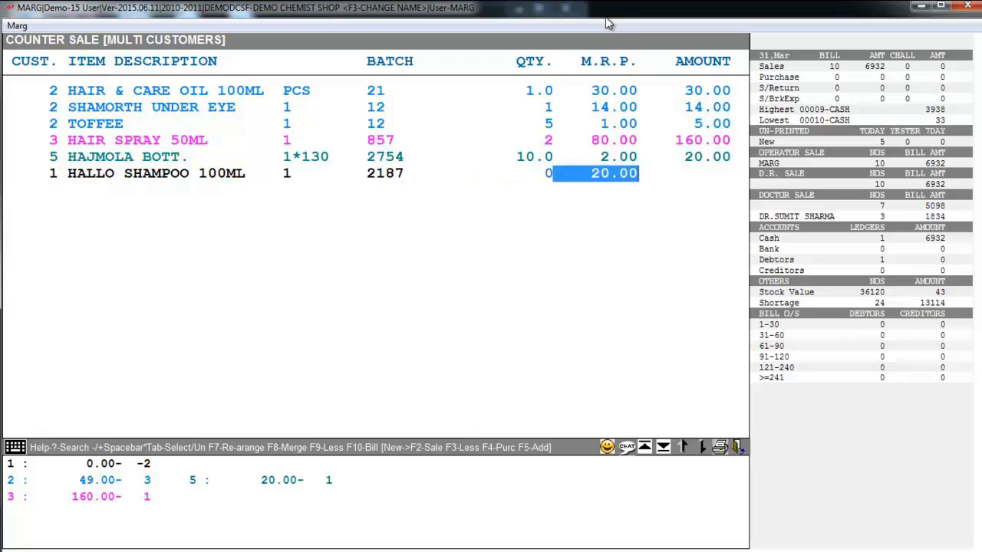
key("Return")
key("Up")
key("Up")
key("Up")
key("Up")
key("Up")
key("Up")
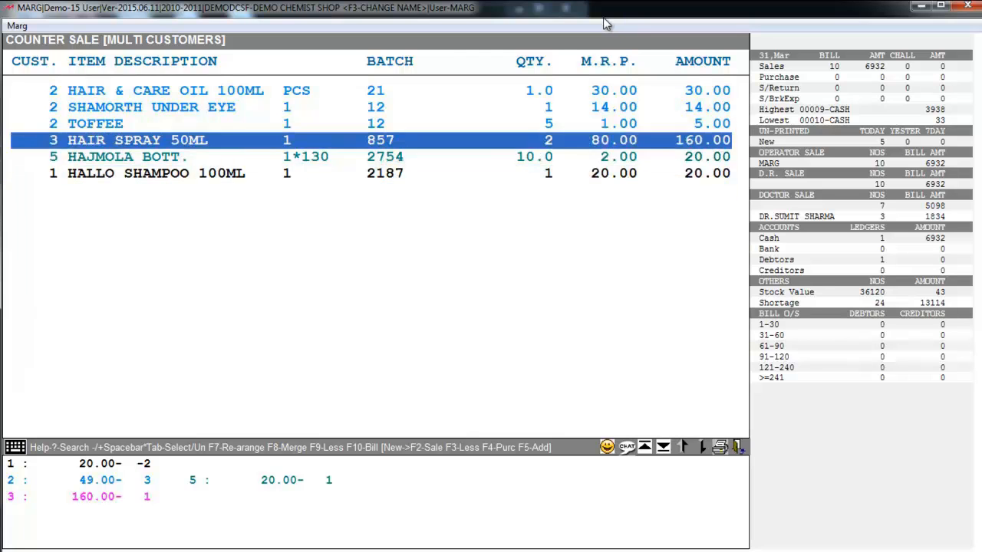
key("Down")
key("Down")
key("Down")
key("Down")
key("Down")
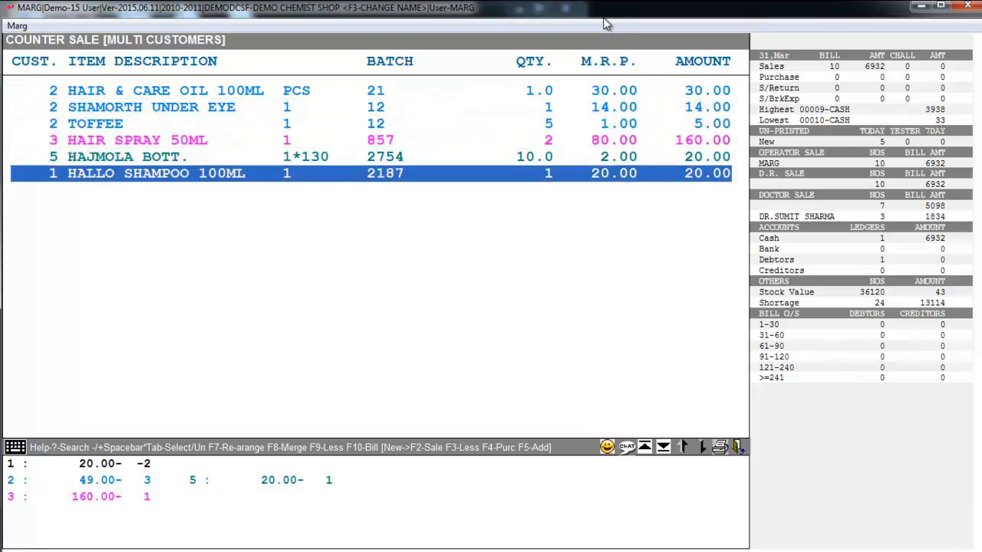
key("Up")
key("Up")
key("Down")
key("Down")
key("Down")
Step: Add a customer 4 line for 2 HALOCEF P 50MG/ML (82.08)
type("4")
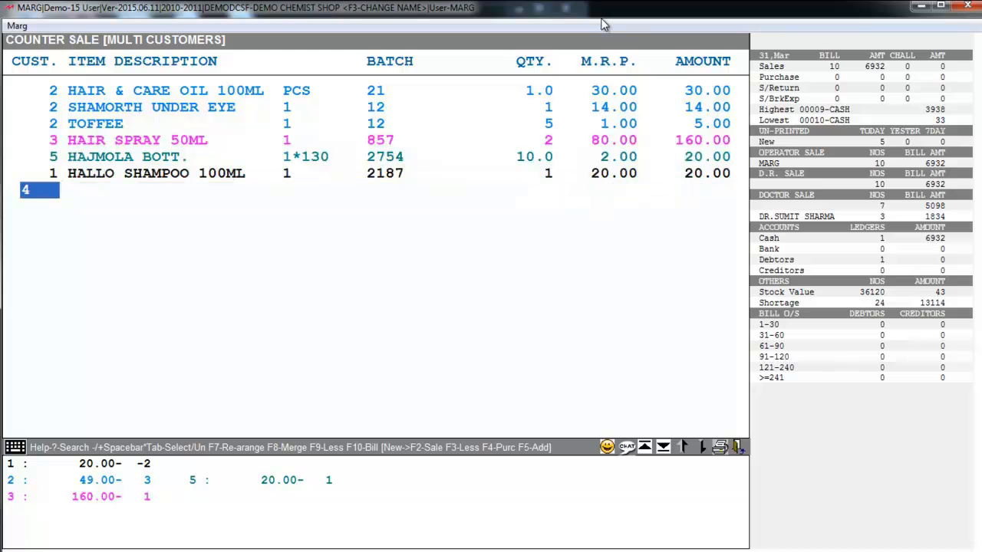
key("Return")
key("Return")
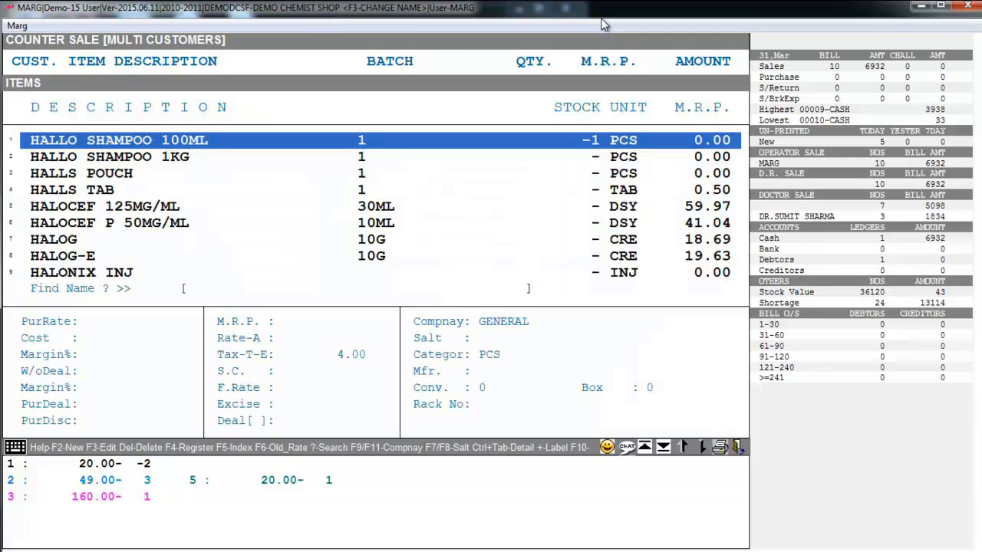
key("Down")
key("Down")
key("Down")
key("Down")
key("Down")
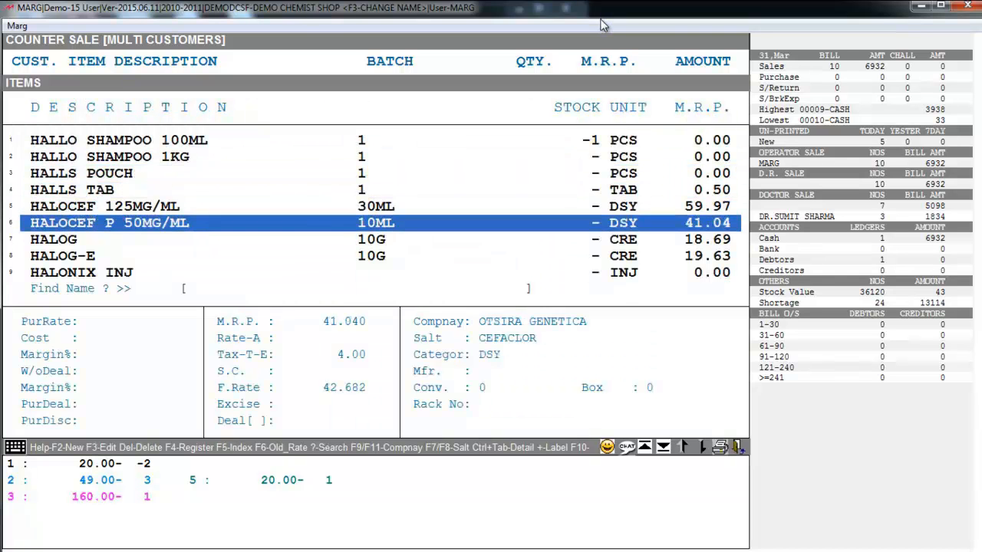
key("Return")
type("2")
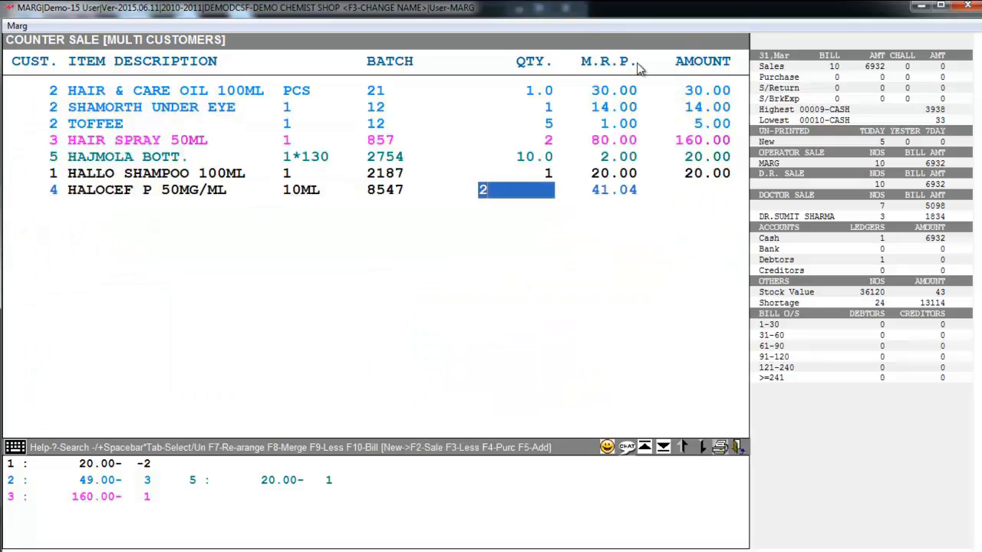
key("Return")
key("Return")
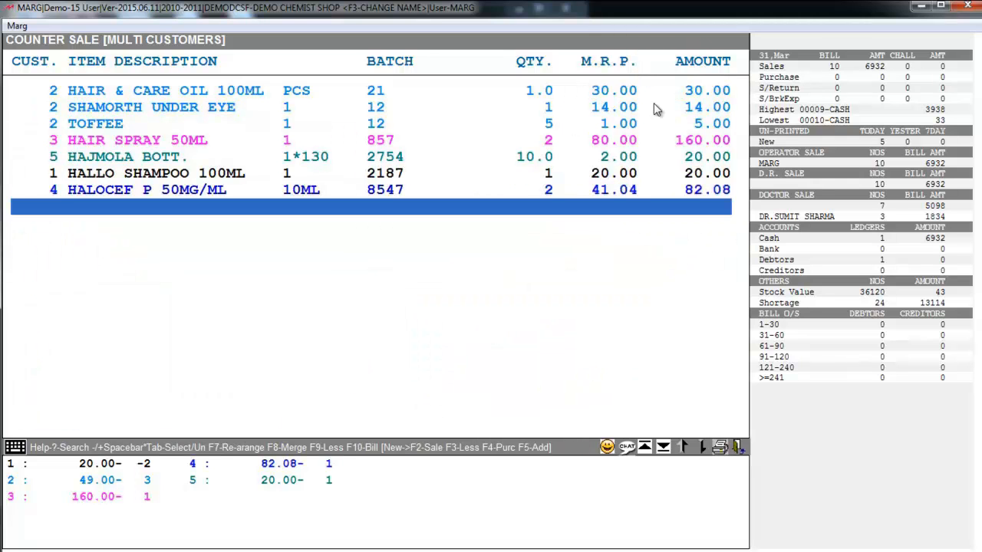
key("Up")
key("Up")
key("Up")
key("Up")
key("Up")
key("Up")
key("Up")
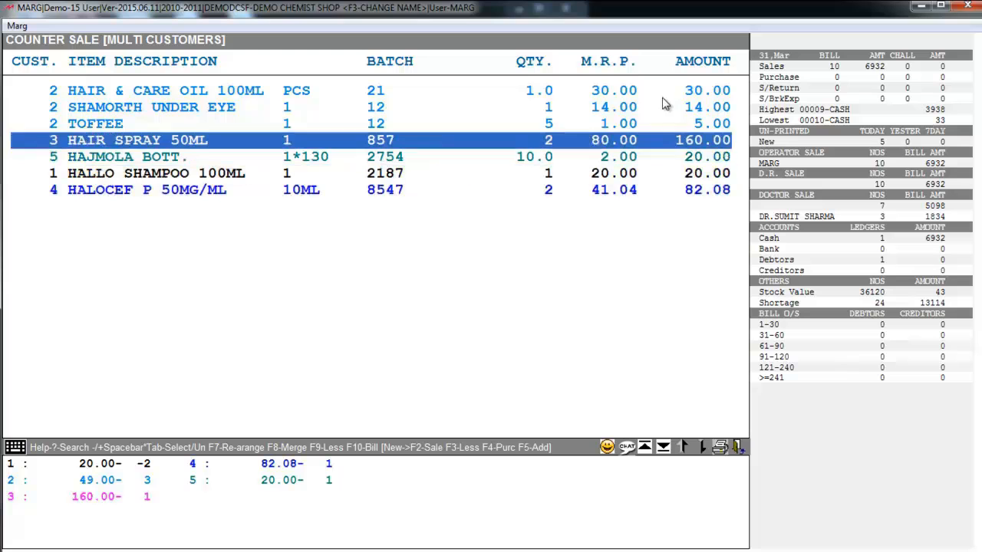
key("Down")
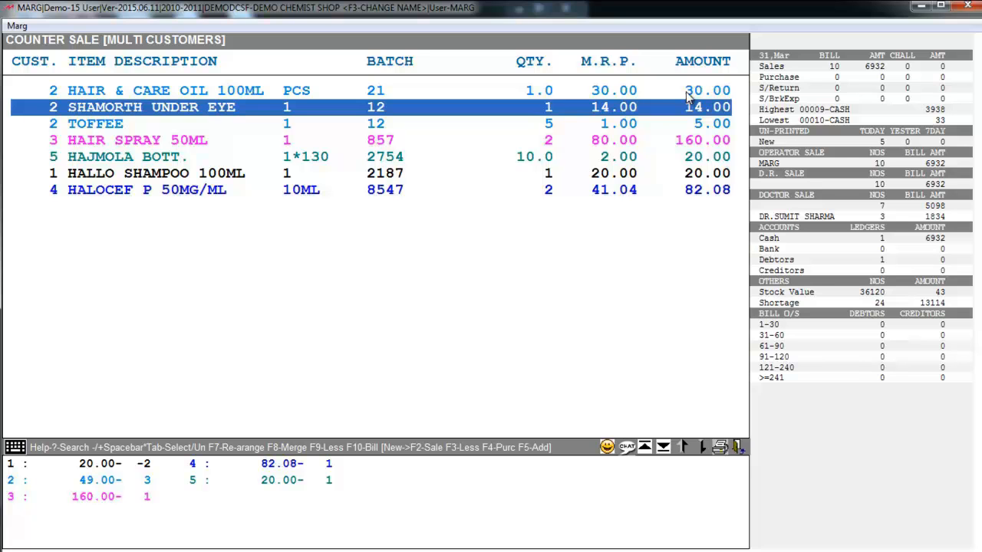
Step: Bring up the Convert Bill box with F10 from the seven-line counter sale
key("F10")
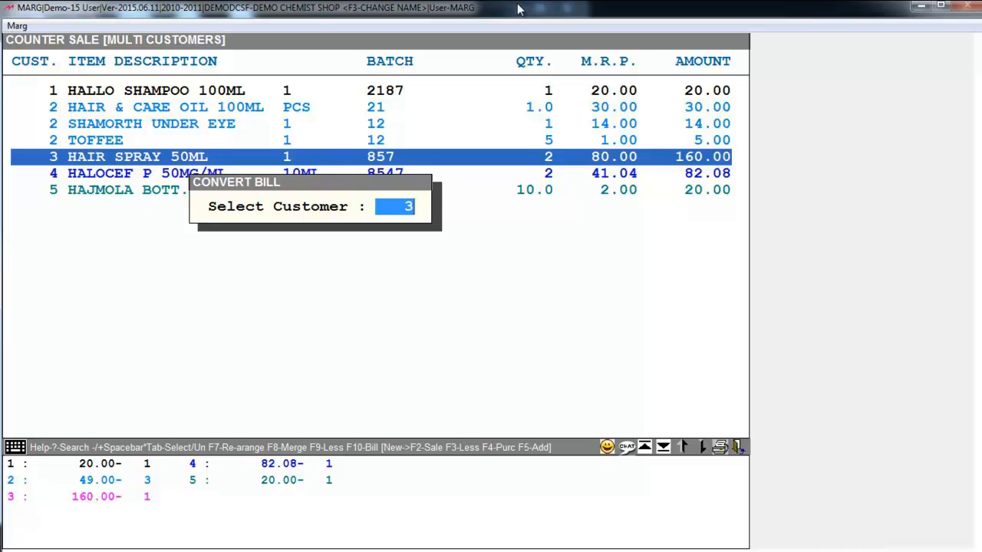
Step: Convert customer 1's HALLO SHAMPOO entry into invoice 00016 (20.80) under the debtor ledger and save
type("1")
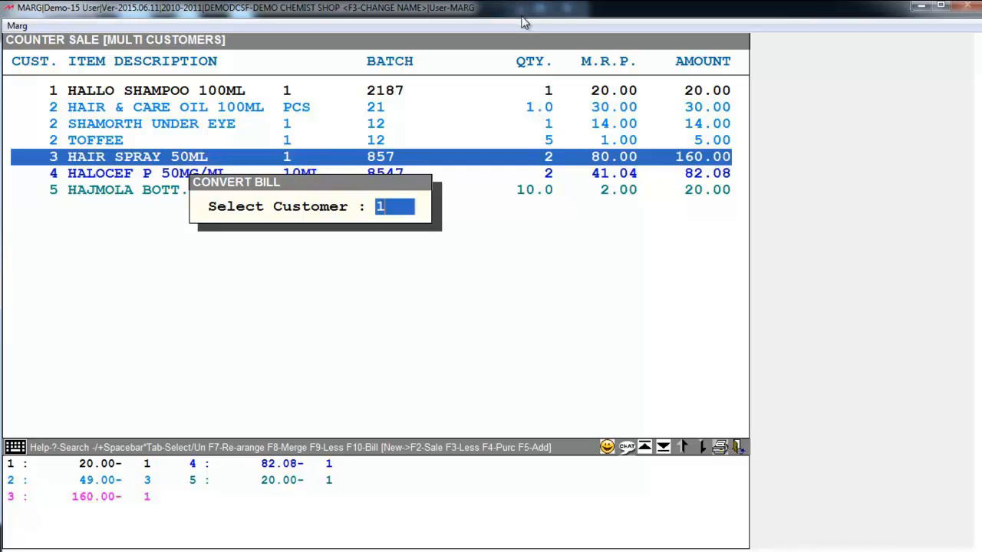
key("Return")
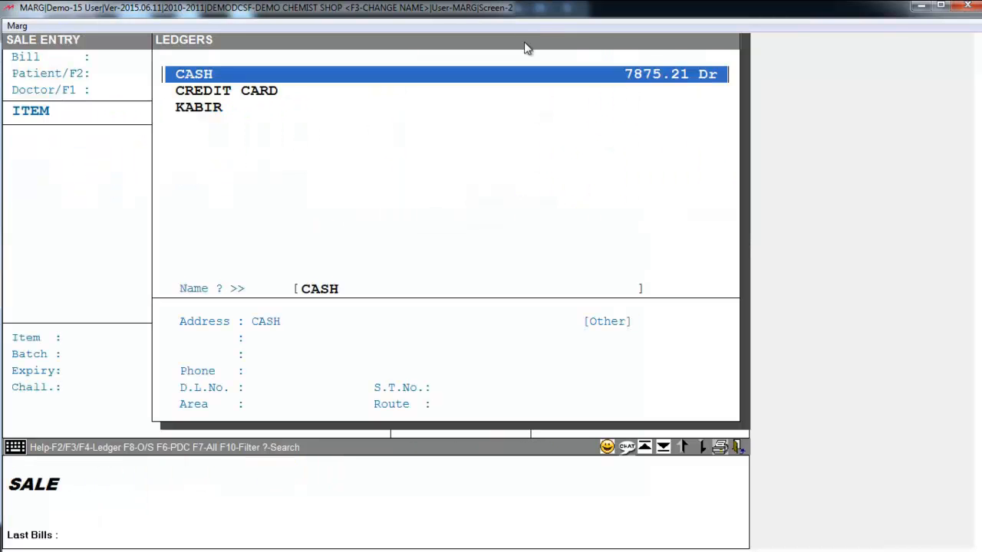
key("Down")
key("Down")
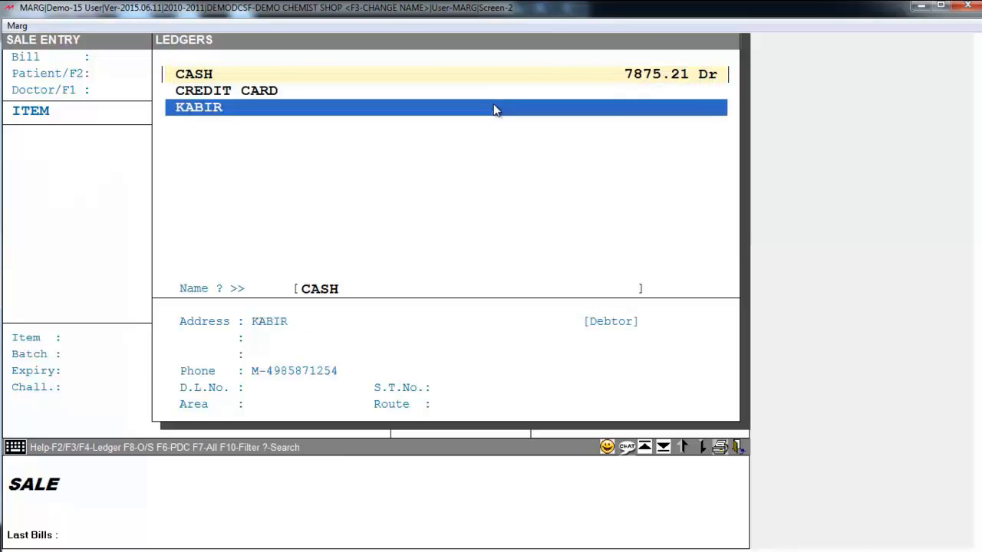
key("Return")
key("Down")
key("Down")
key("Escape")
key("Return")
key("Return")
key("Return")
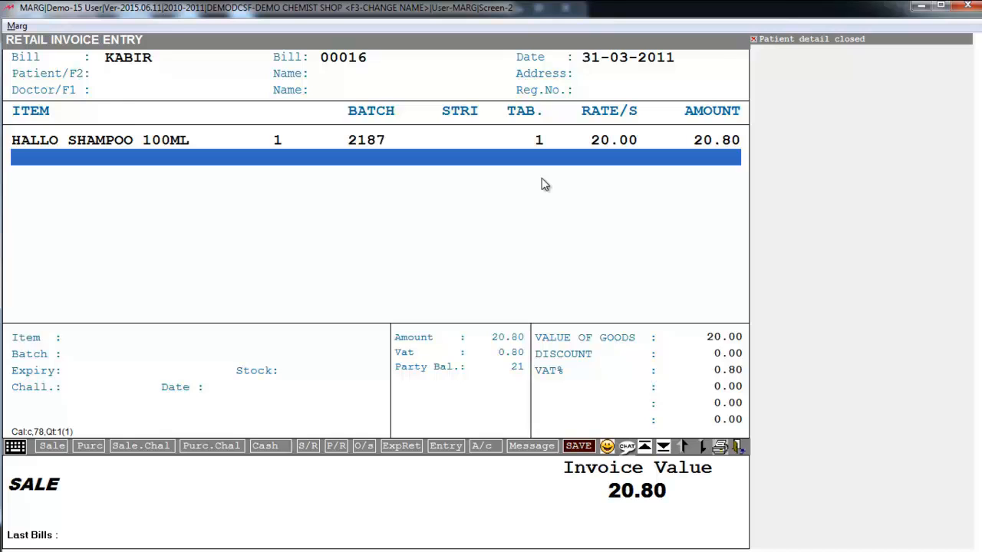
key("ctrl+w")
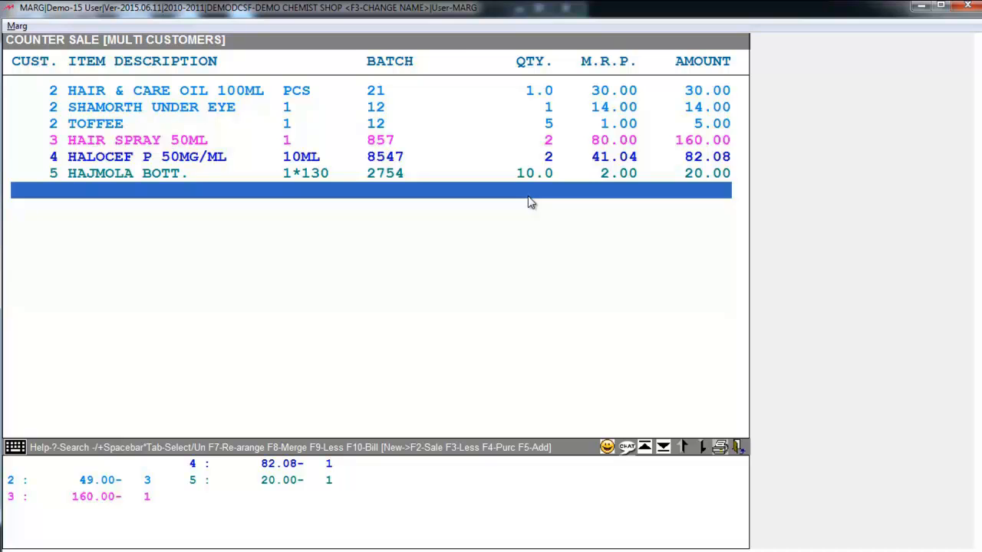
Step: Merge counter customer 2 into customer 3, then customer 3 into customer 4
key("F8")
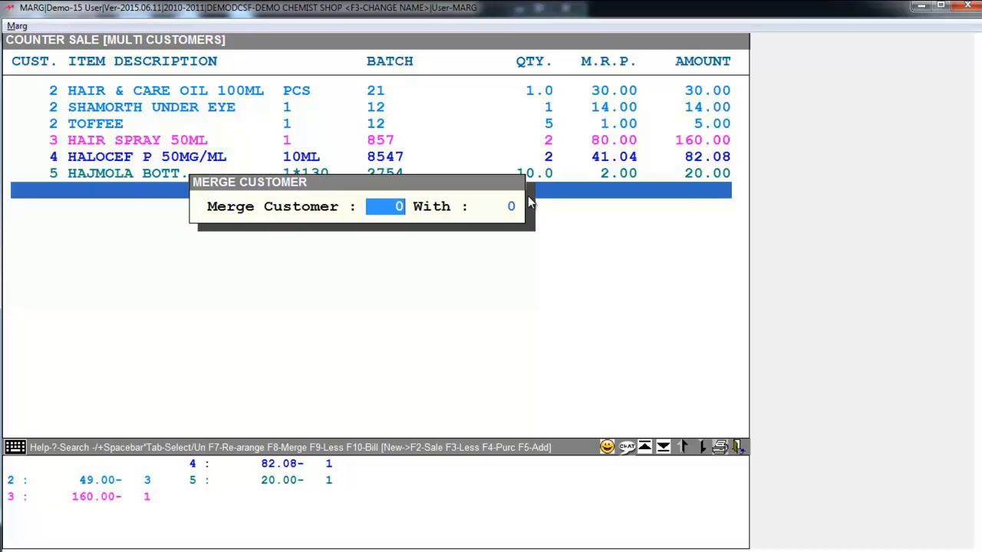
type("2")
key("Return")
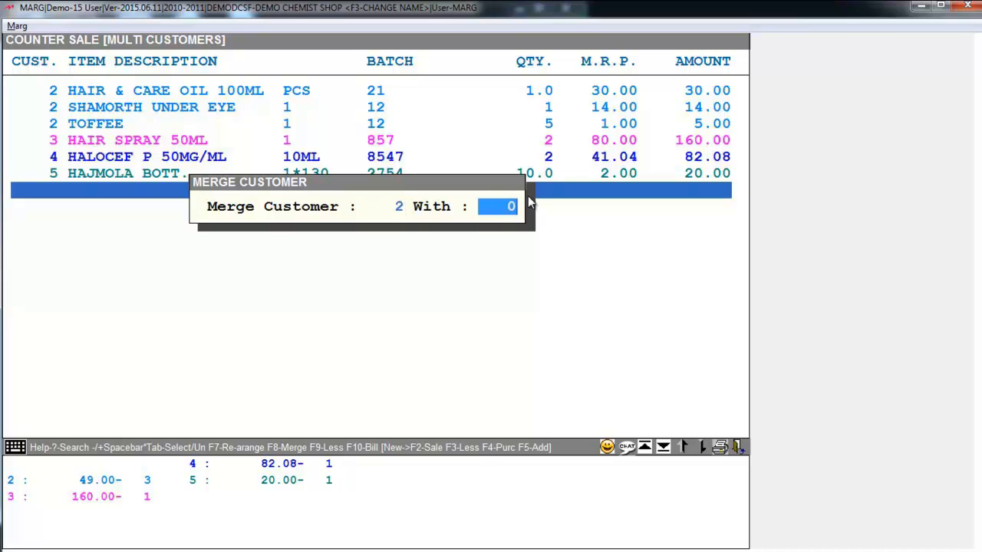
type("3")
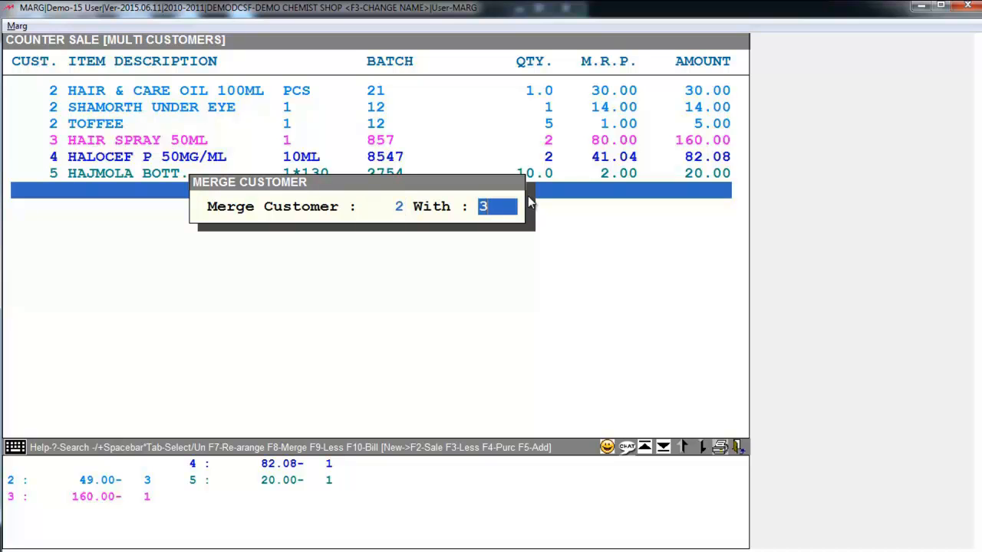
key("Return")
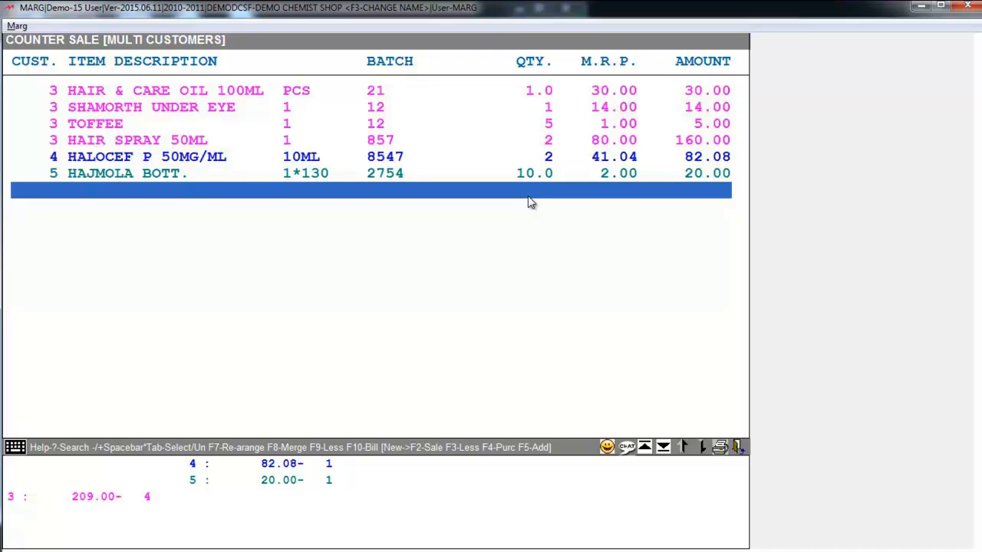
key("F8")
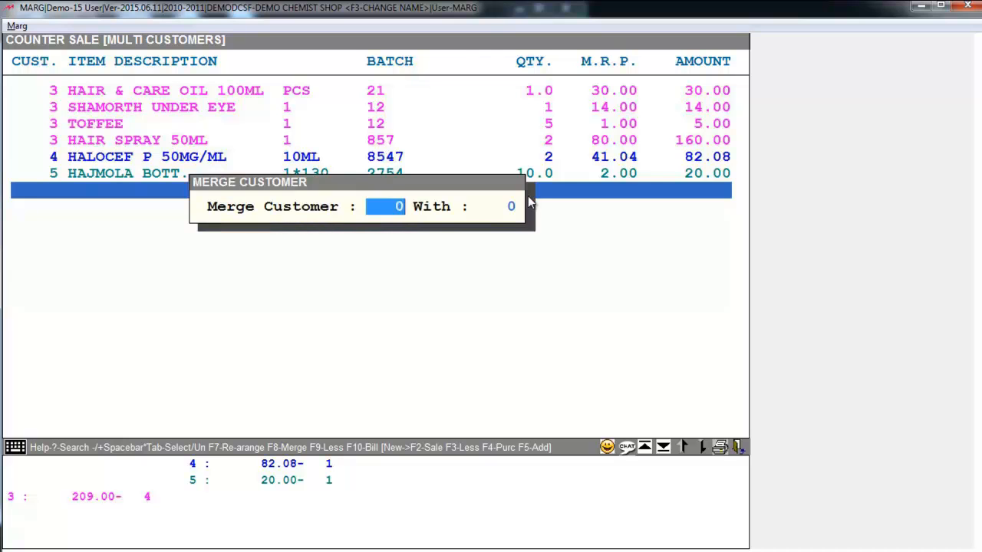
type("3")
key("Return")
type("4")
key("Return")
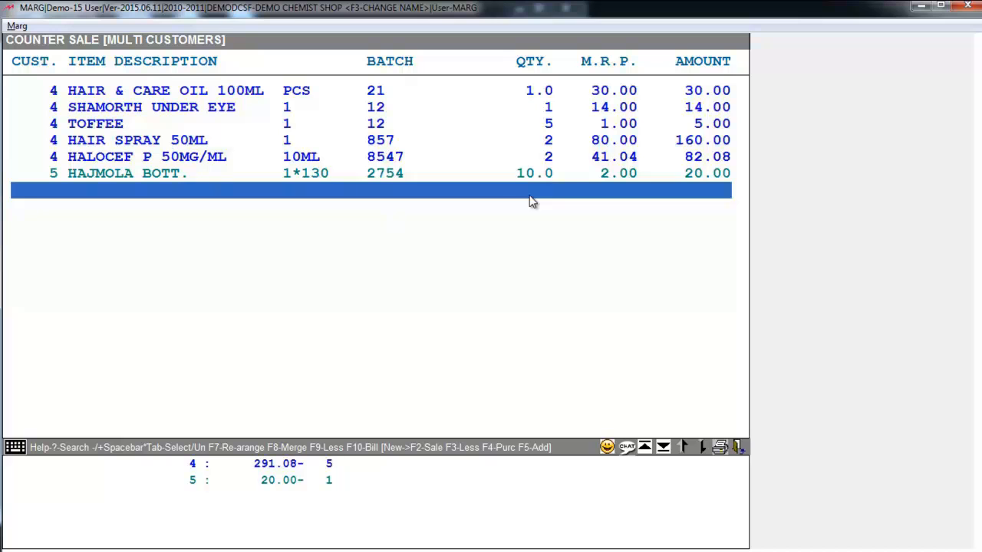
Step: Merge counter customer 4 into customer 5
key("F8")
type("4")
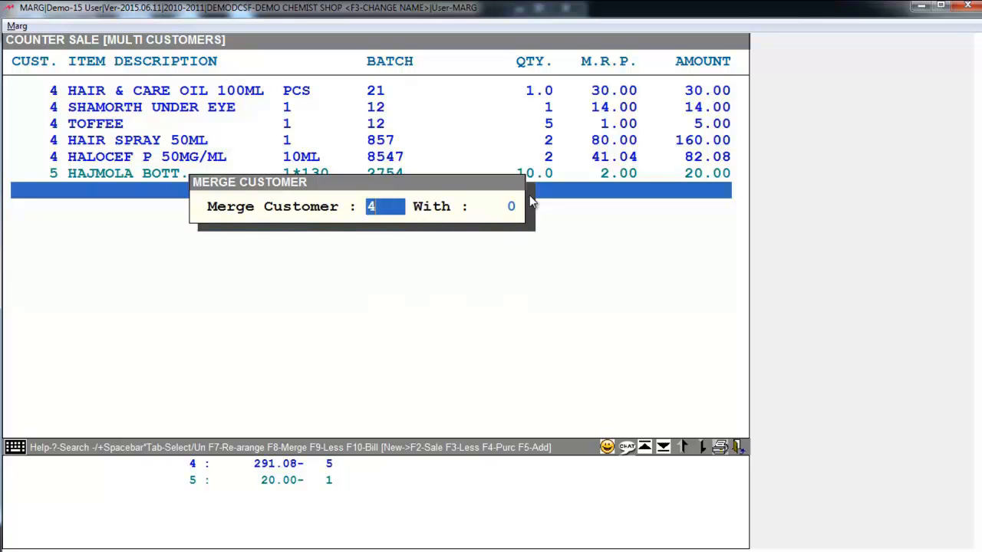
key("Return")
type("5")
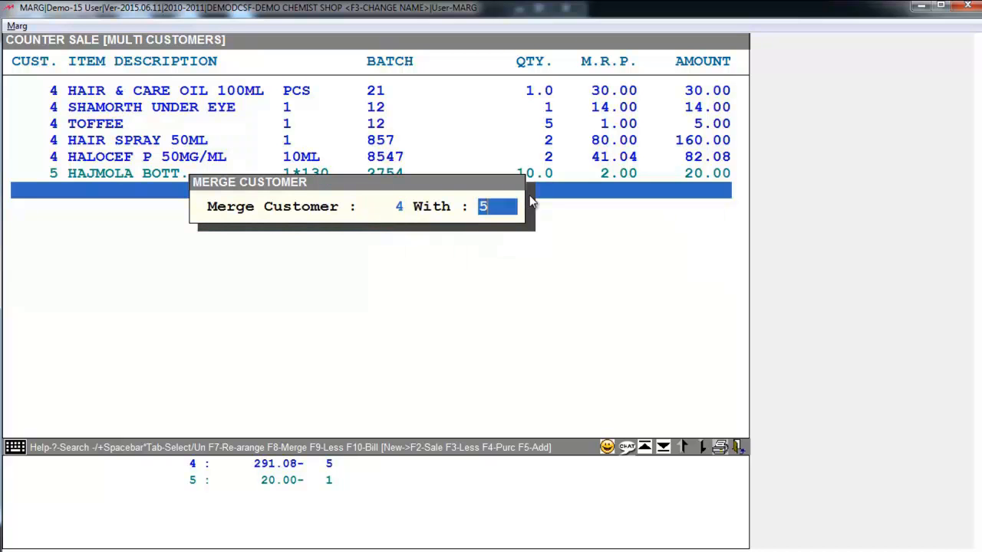
key("Return")
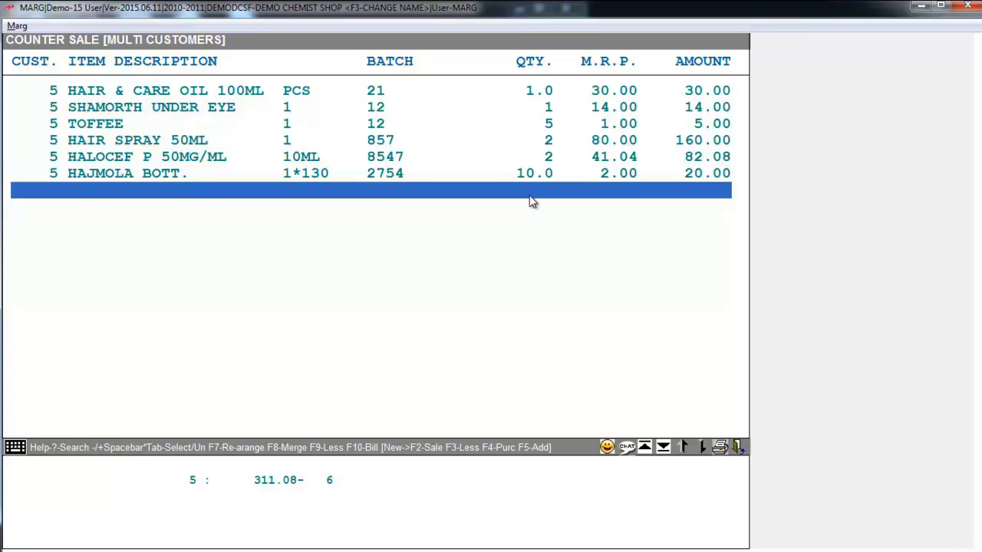
Step: Convert customer 5's entries into a CASH bill without doctor details and save invoice 00017 (323.52)
key("F10")
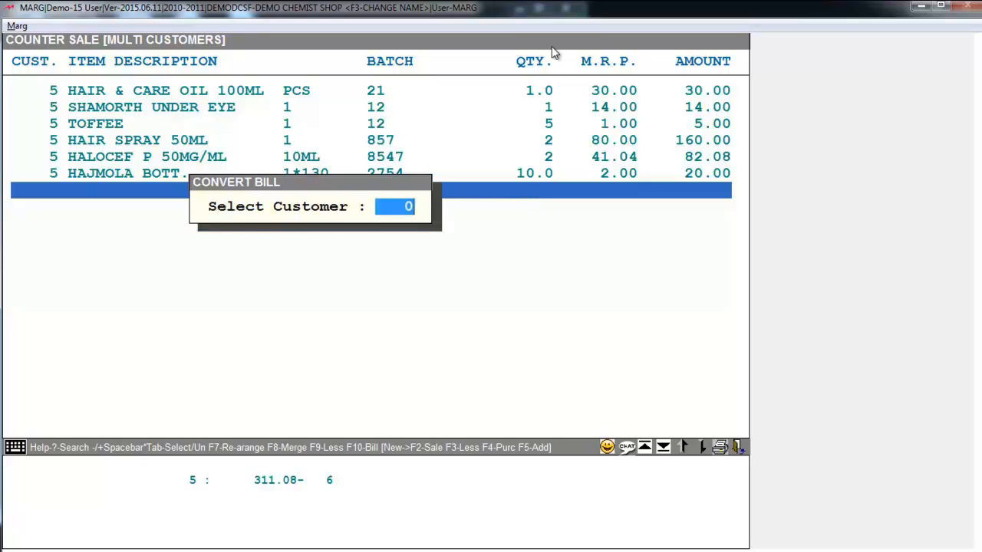
type("5")
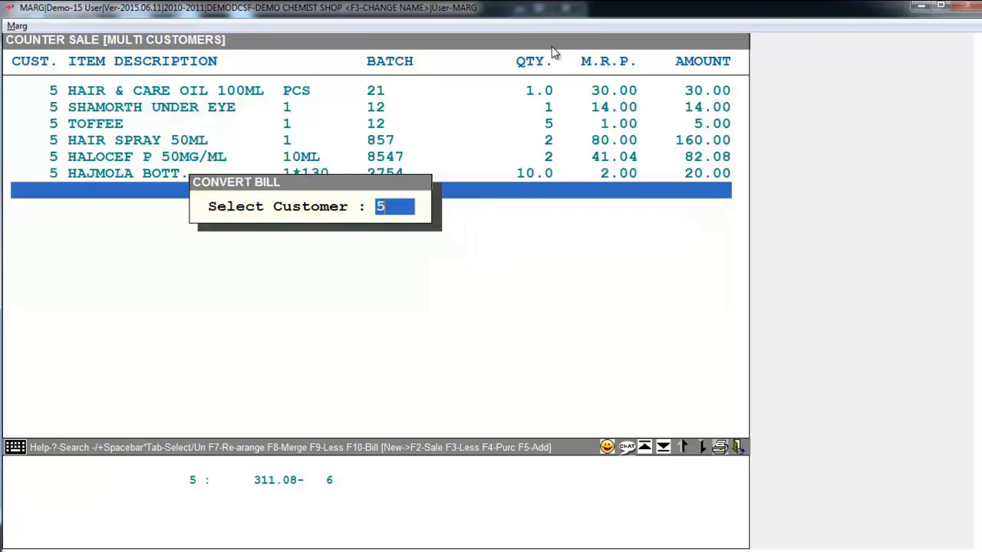
key("Return")
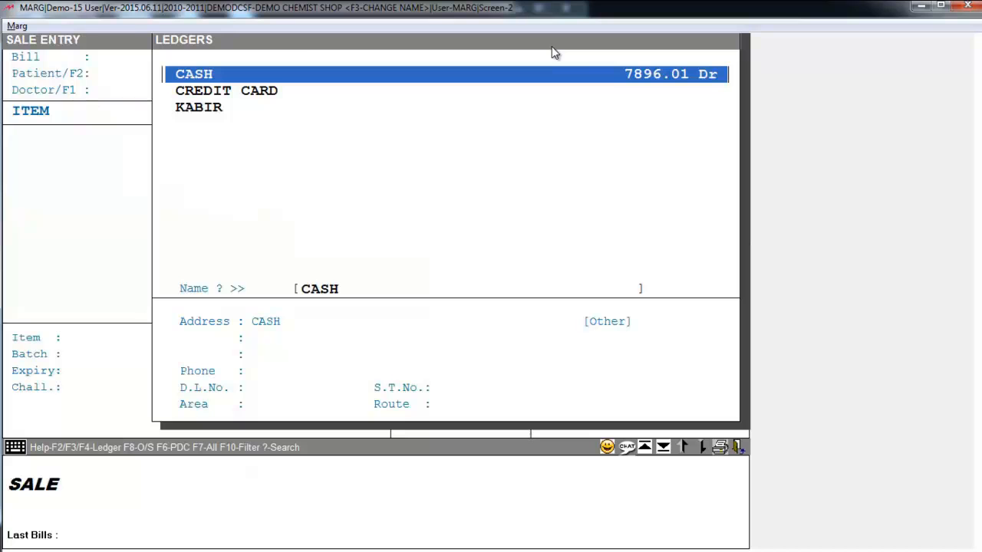
key("Return")
key("Return")
key("Return")
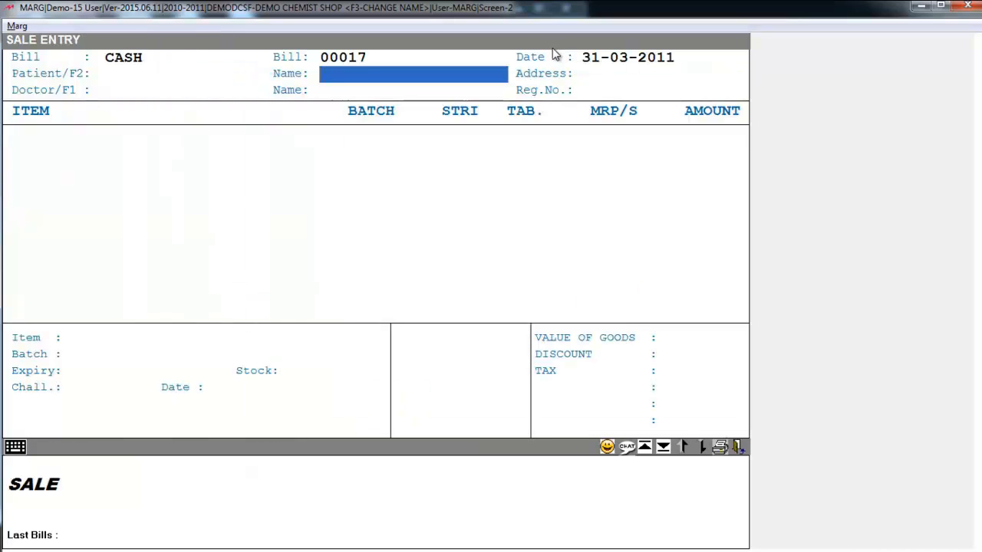
key("Return")
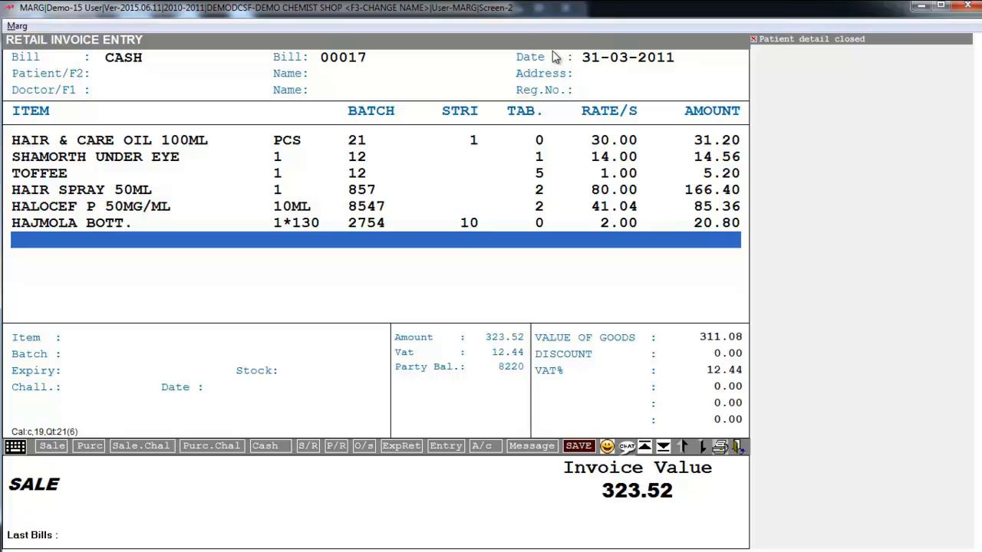
key("ctrl+w")
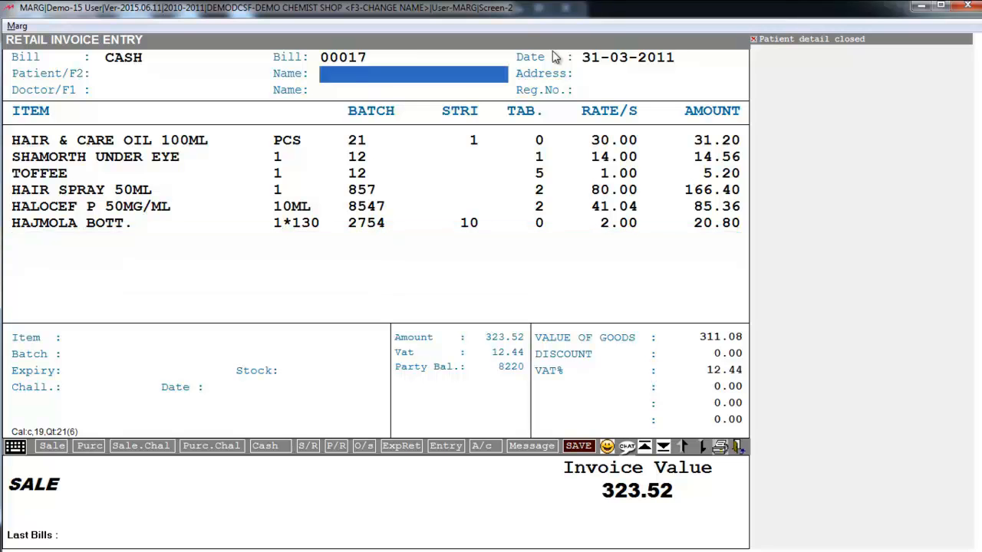
key("Return")
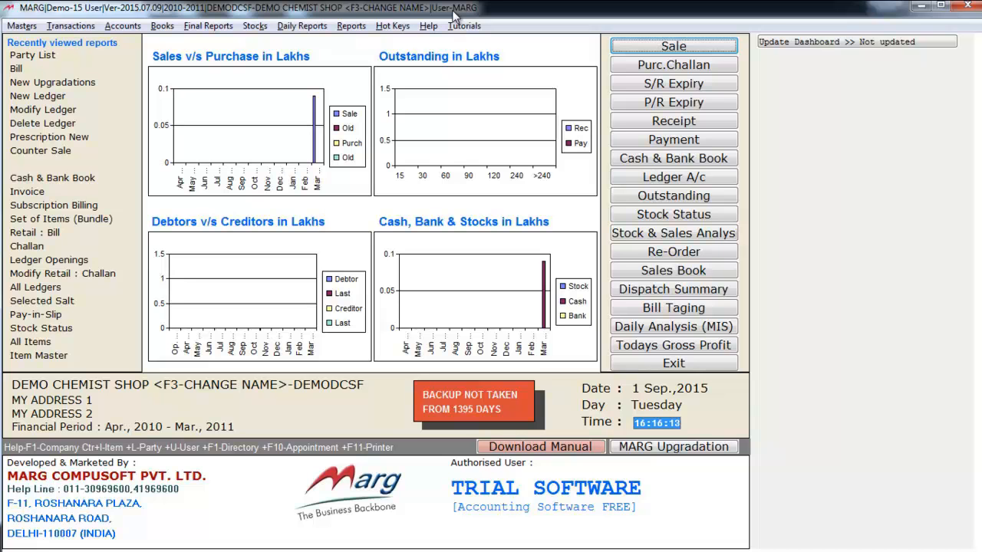
Step: Start a new sale bill on today's date billed to the CASH ledger
left_click(659, 49)
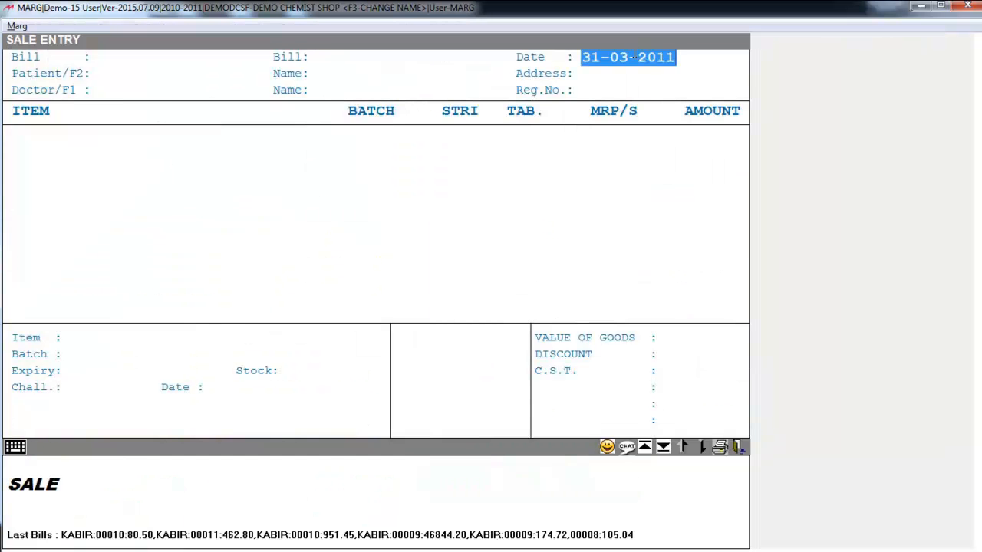
key("Return")
key("Up")
key("Up")
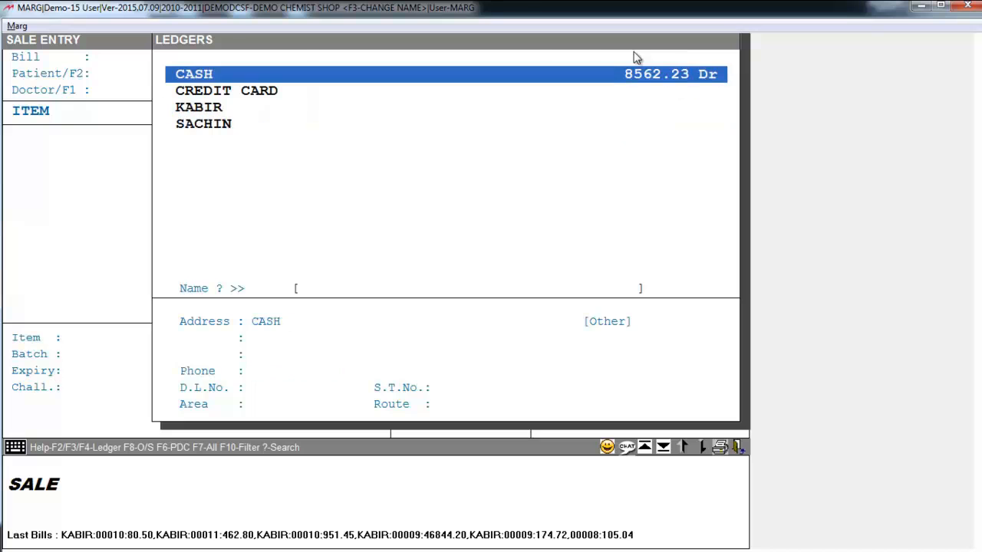
key("Return")
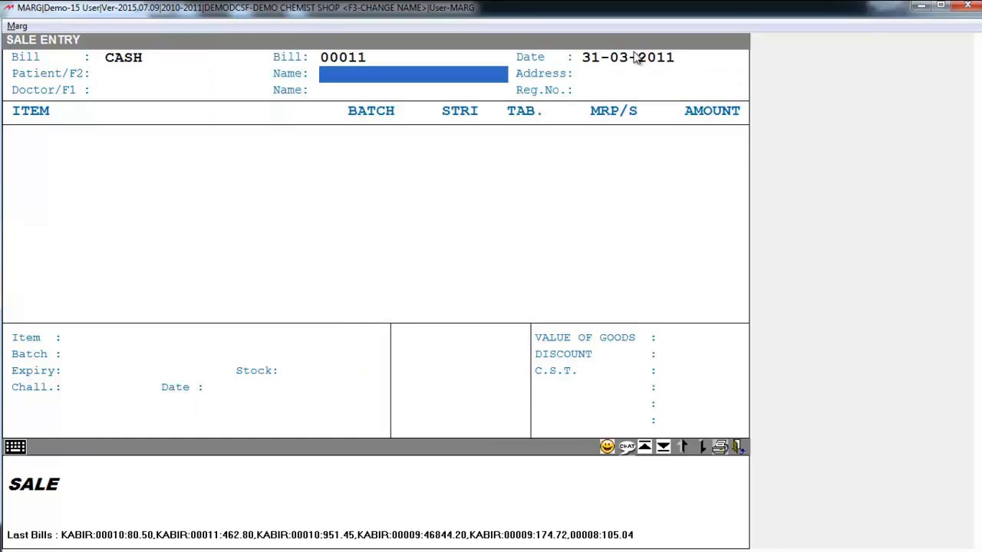
key("Return")
key("Return")
key("Return")
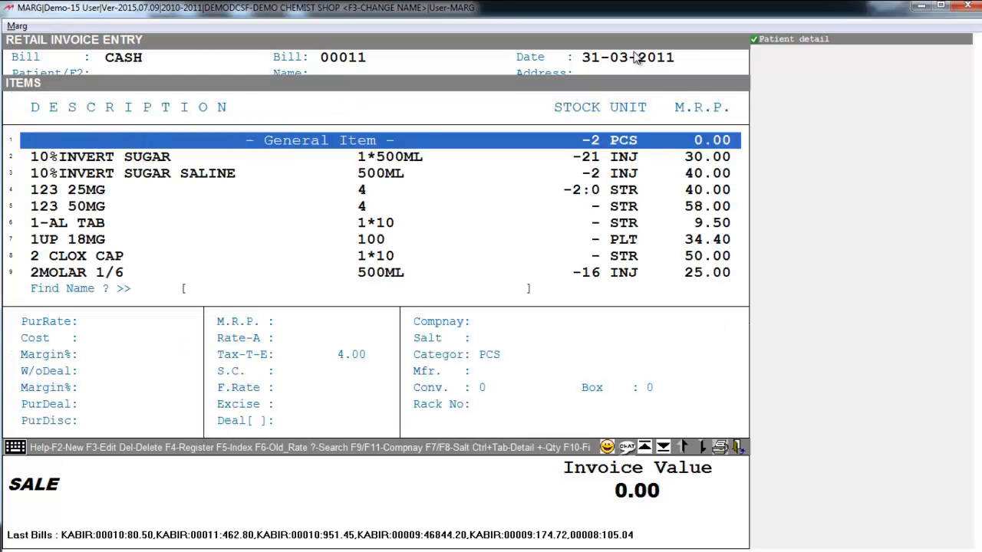
Step: Add 2MOLAR 1/6 (batch 21) quantity 2 and P-125 250MG quantity 1
key("Down")
key("Down")
key("Down")
key("Down")
key("Down")
key("Down")
key("Down")
key("Down")
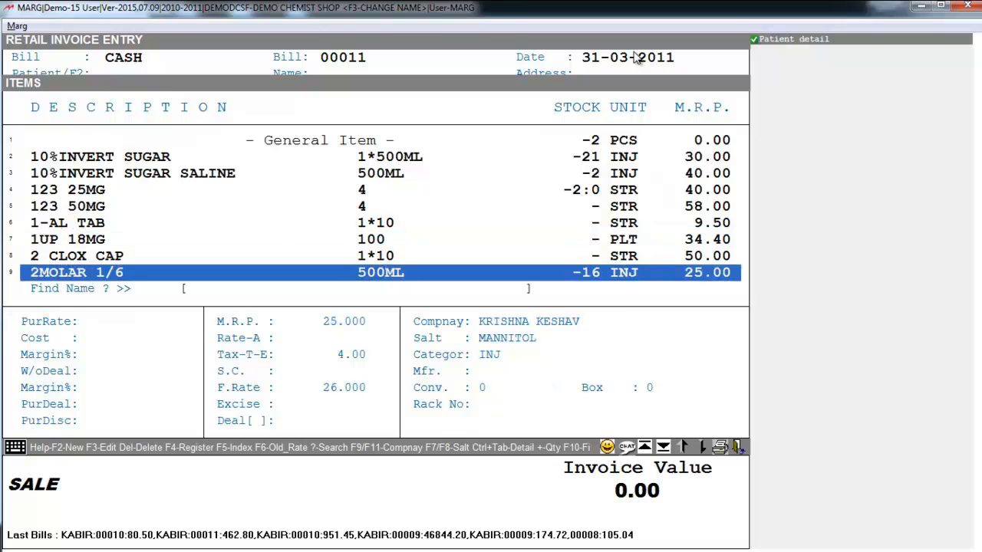
key("Return")
key("Return")
type("2")
key("Return")
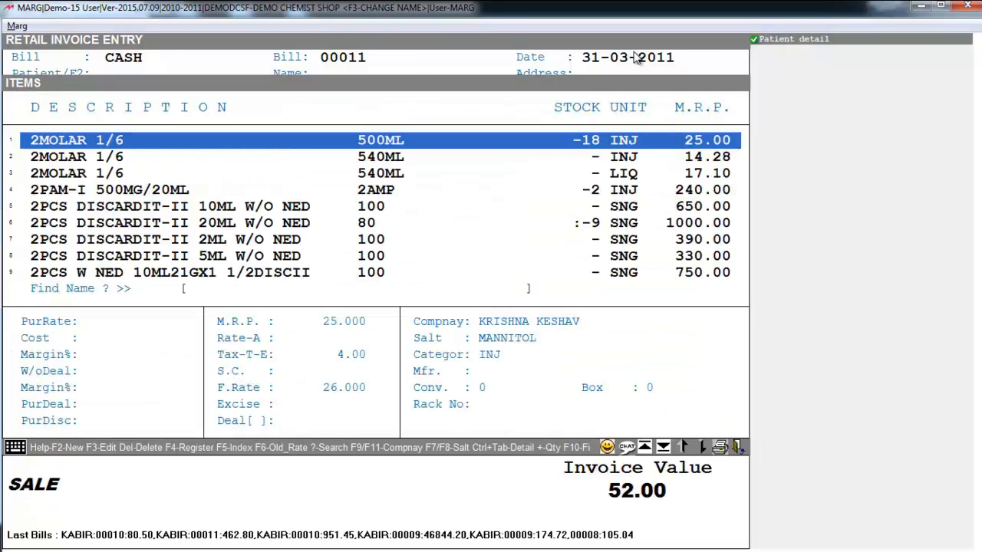
type("P")
key("Down")
key("Down")
key("Down")
key("Return")
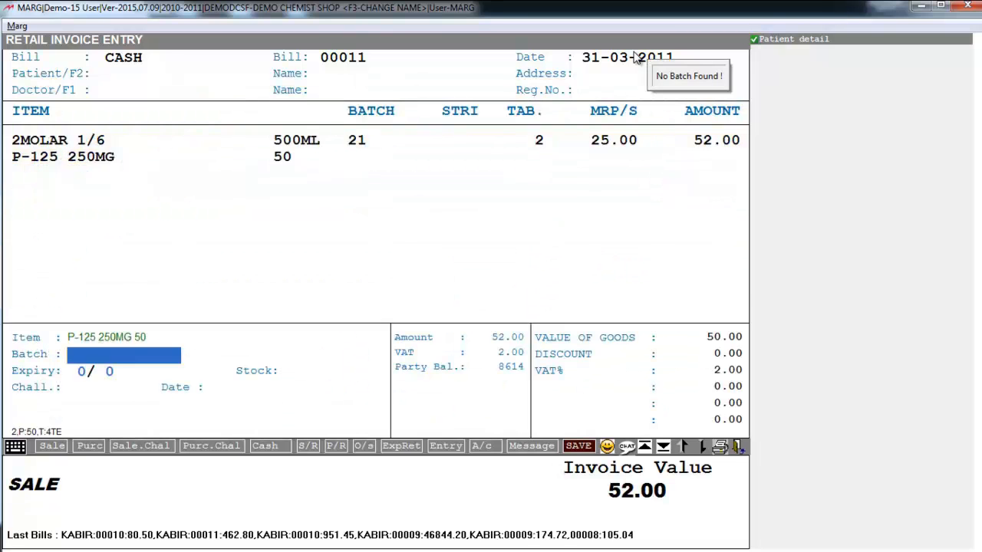
type("1")
key("Return")
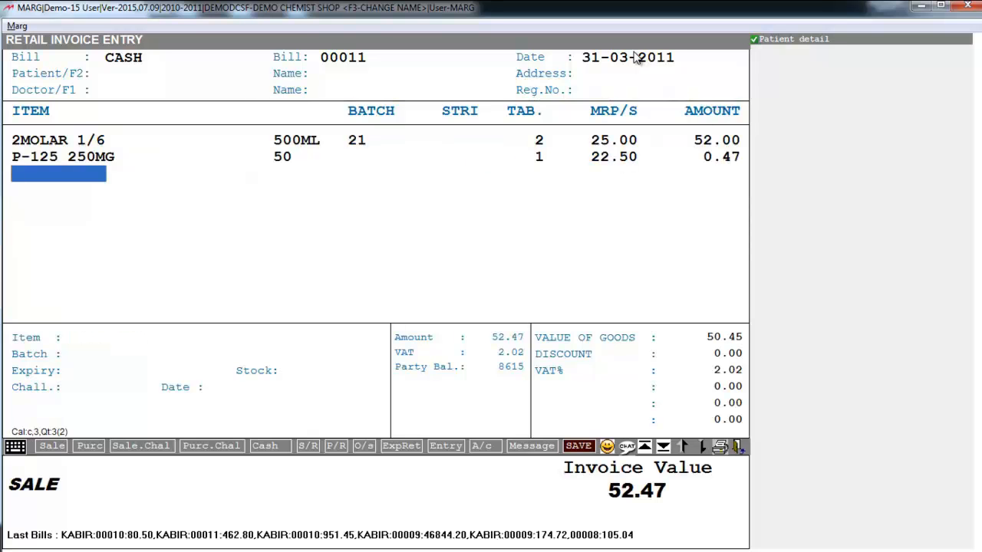
Step: Add 2PAM-I 500MG/20ML quantity 1, then finish items and bring up the patient list
key("Return")
key("Down")
key("Down")
key("Down")
key("Down")
key("Down")
key("Down")
key("Down")
key("Down")
key("Return")
key("Return")
type("1")
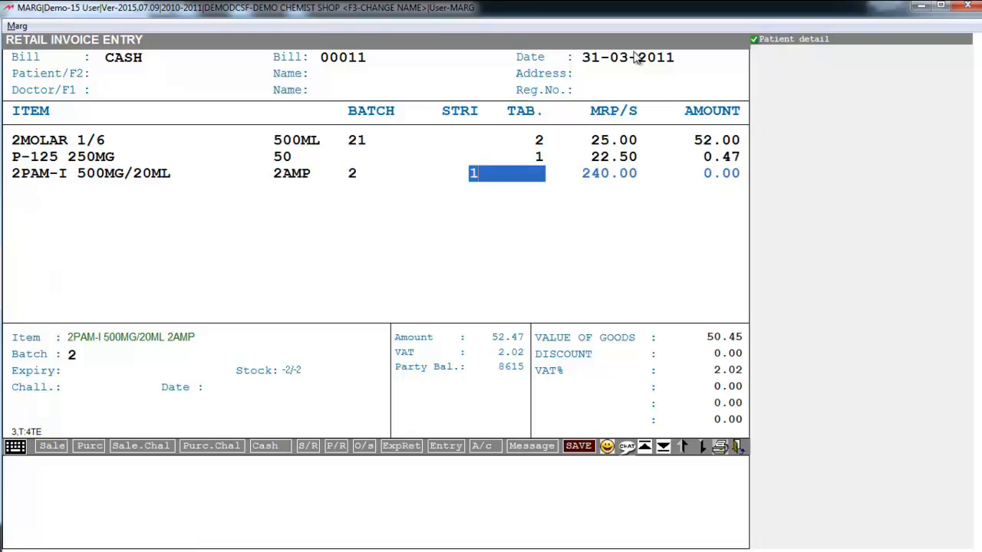
key("Return")
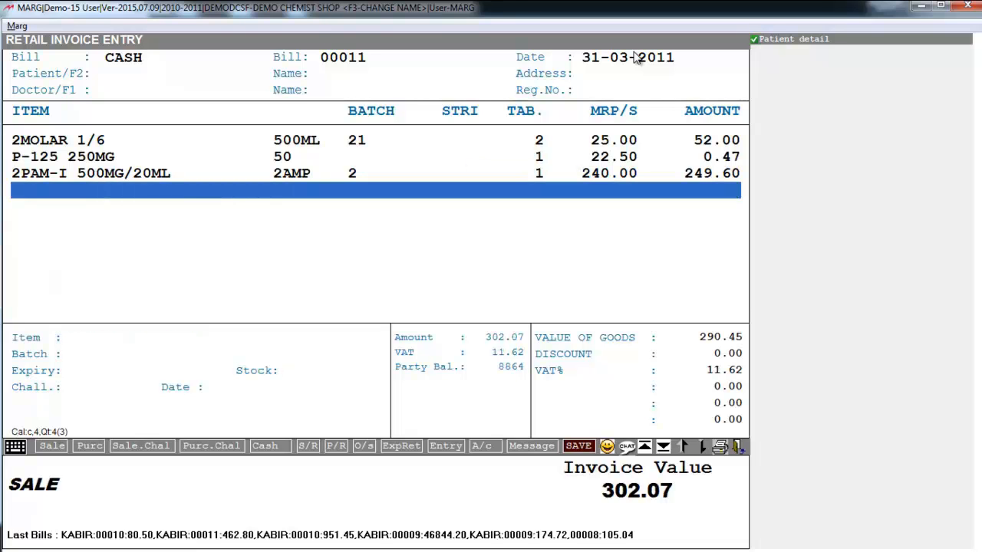
key("F2")
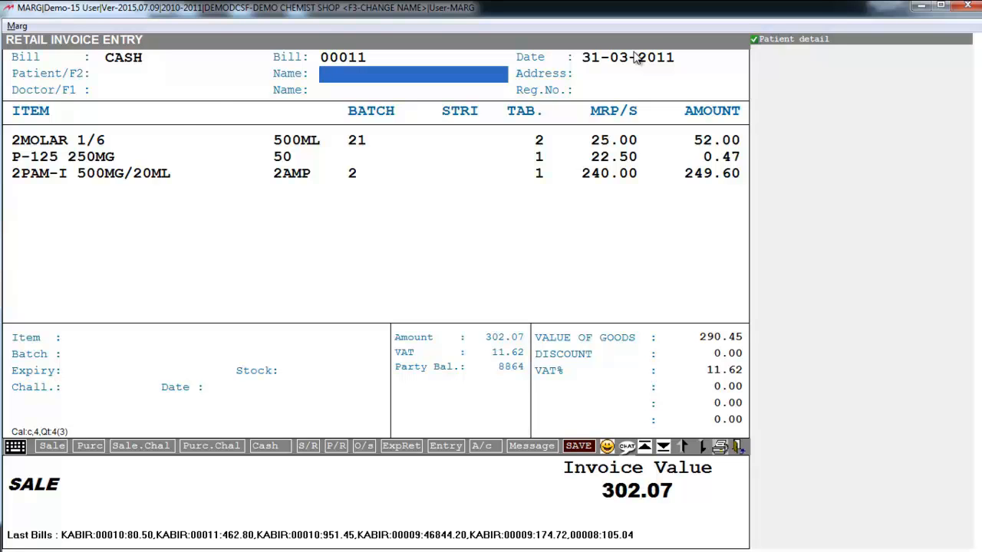
key("F2")
Step: Create patient code 9 with the patient's name, skipping address, mobile and age, then list party ledgers
key("Up")
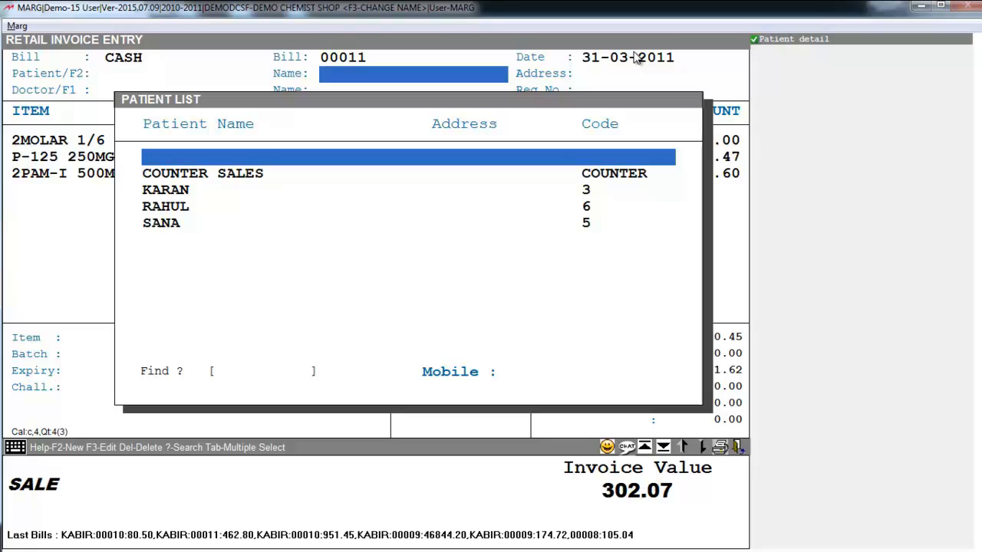
key("Down")
key("Down")
key("Down")
key("Down")
key("F2")
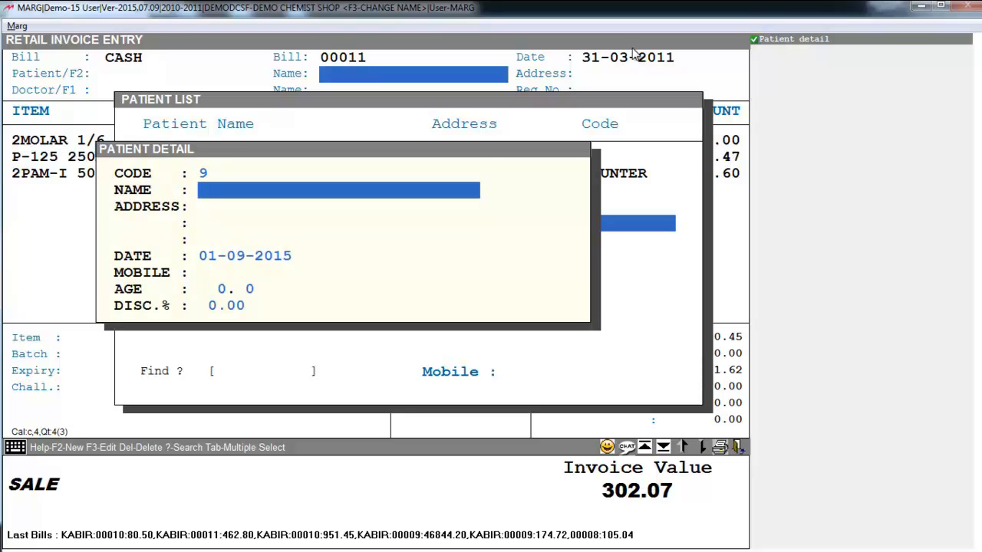
key("Return")
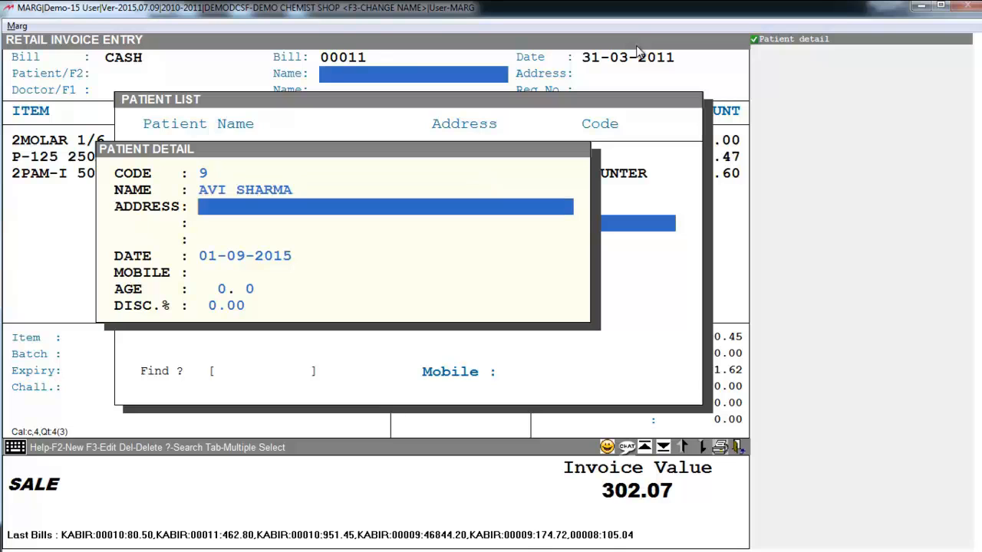
key("Return")
key("Return")
key("Return")
key("Return")
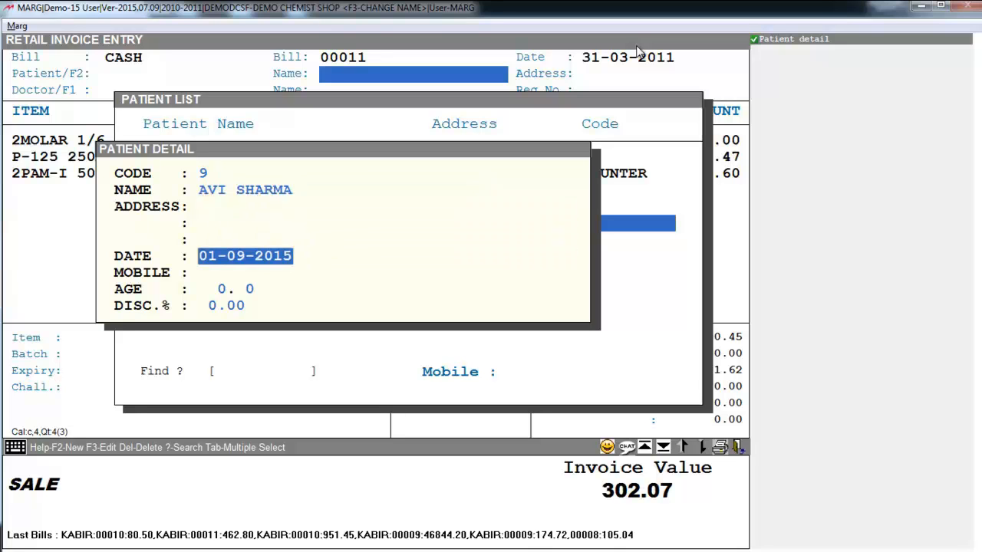
key("Return")
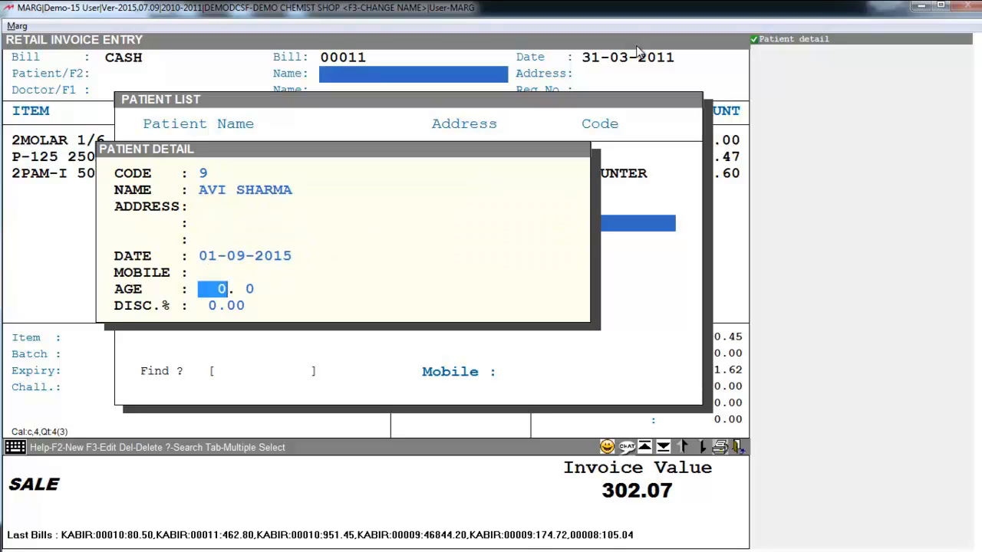
key("Return")
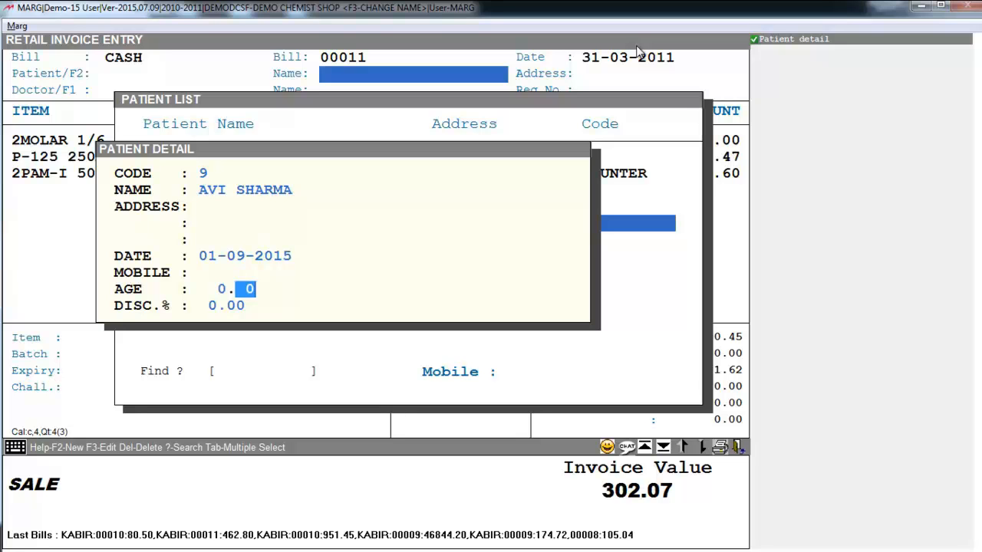
key("Return")
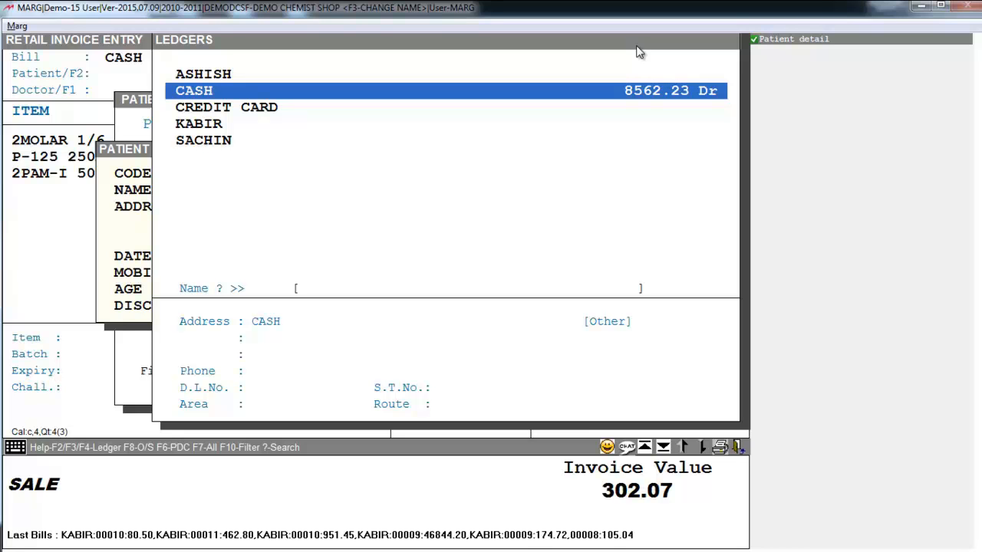
Step: Bill invoice 00011 (1875.41) to the customer ledger with patient 9 and doctor 1, and save it
key("Down")
key("Down")
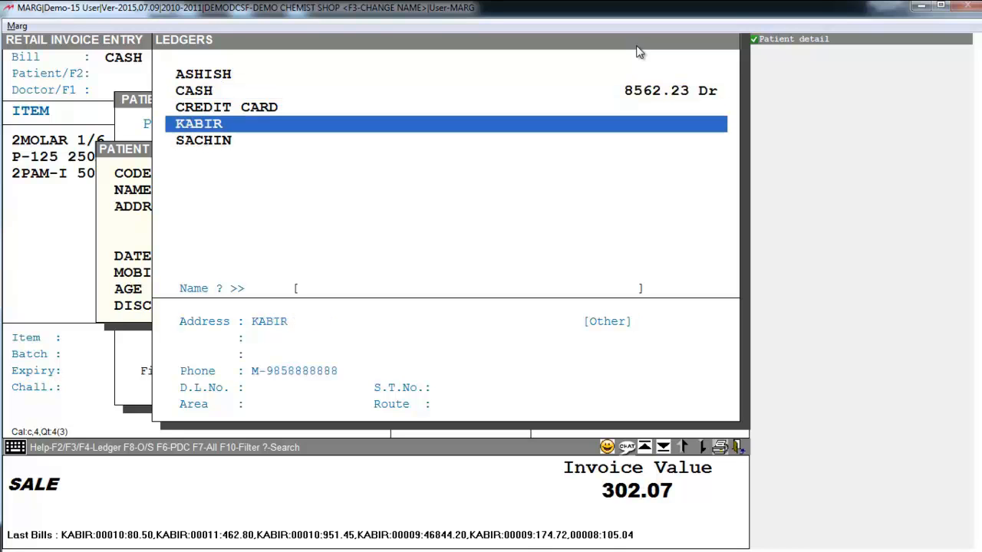
key("Return")
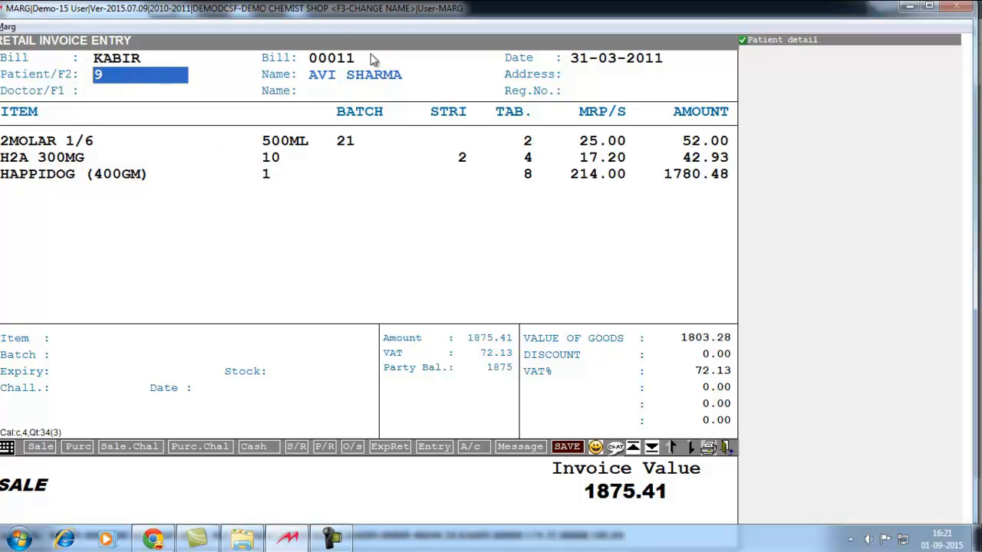
key("Return")
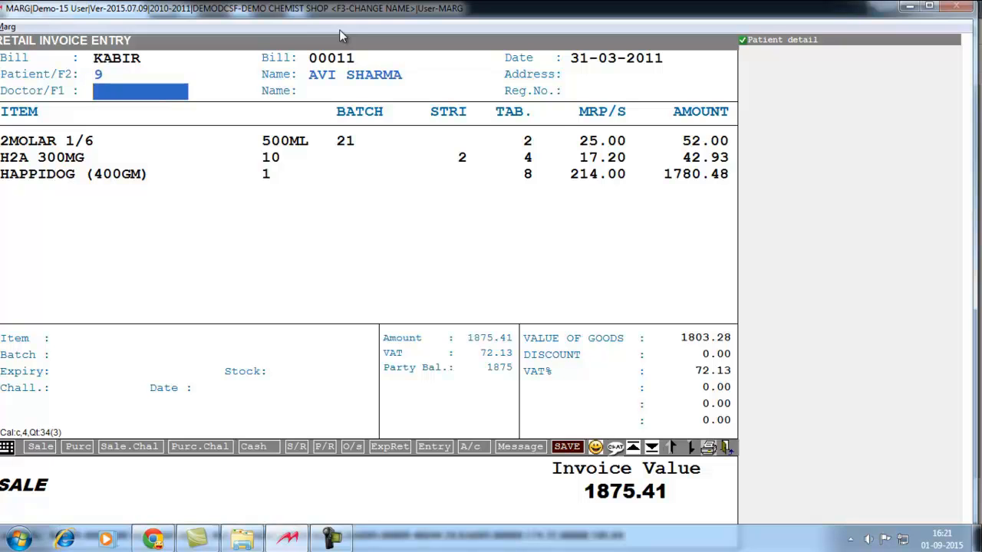
key("Return")
key("Return")
key("Return")
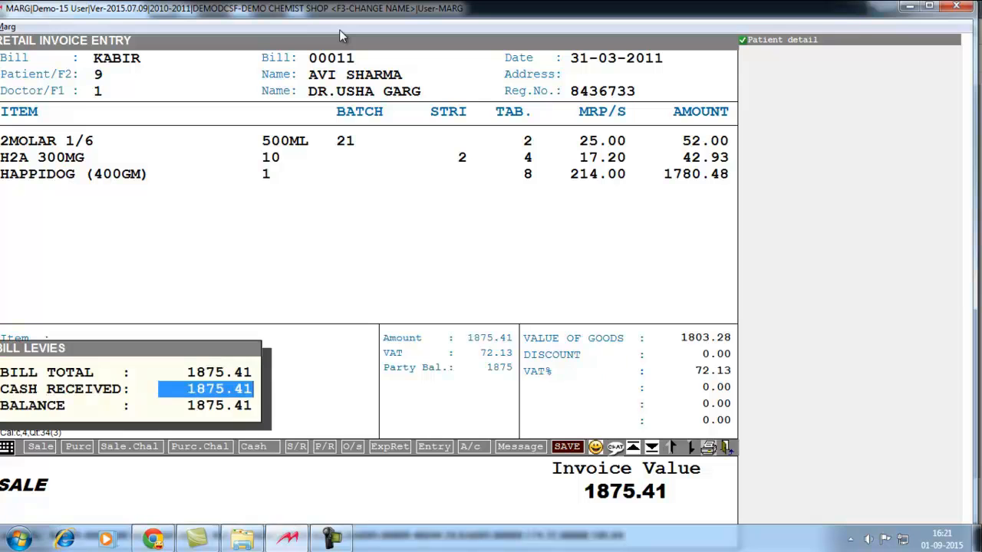
key("Return")
key("Return")
key("Escape")
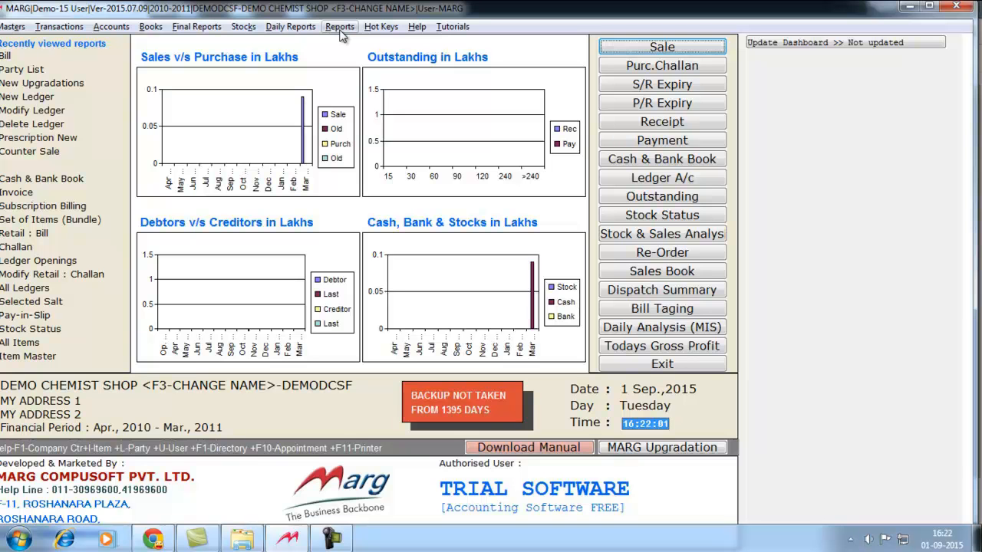
key("ctrl+l")
type("ka")
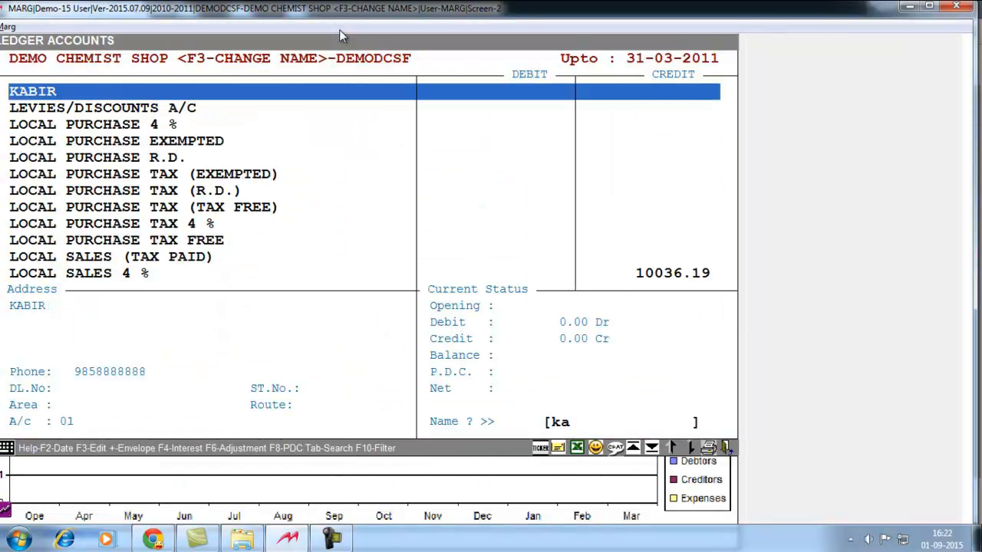
key("Return")
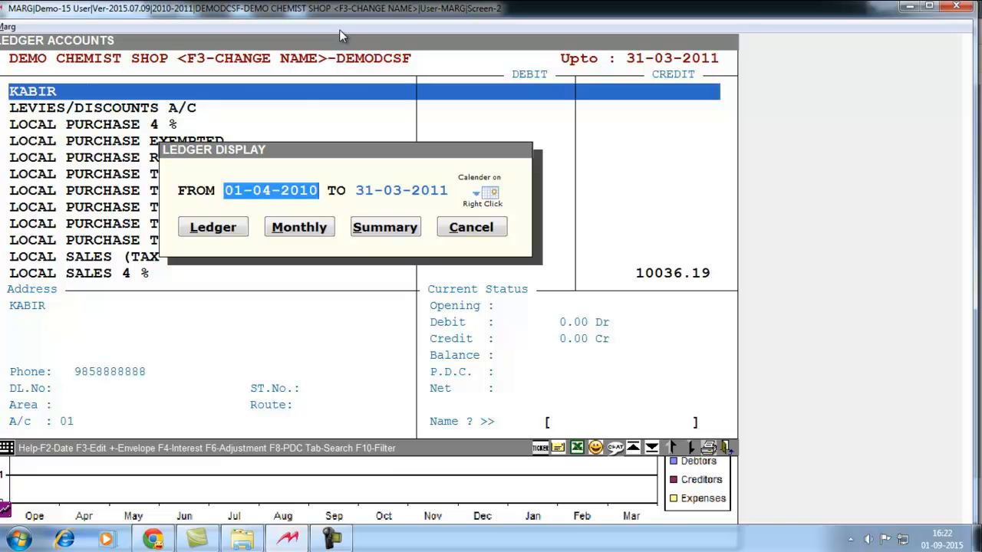
key("Return")
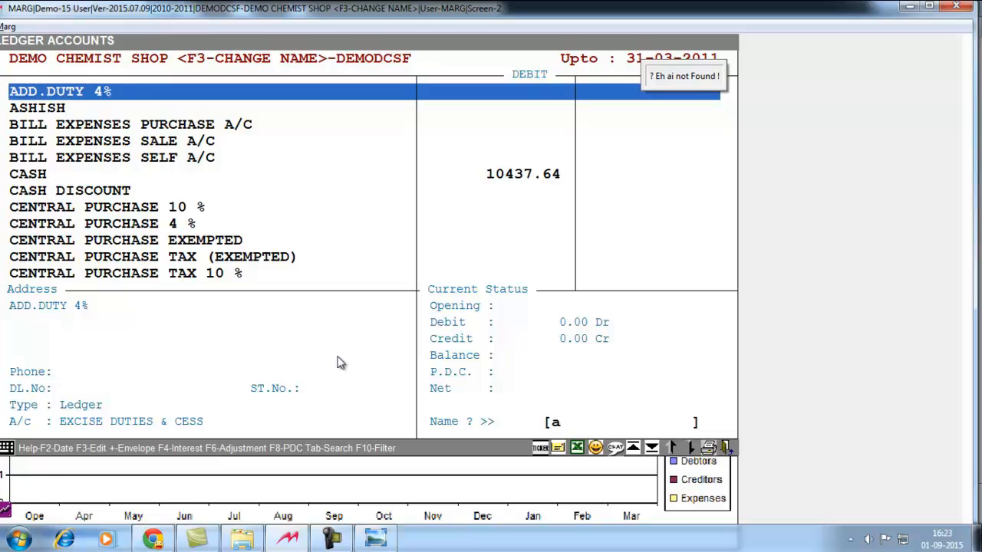
key("Escape")
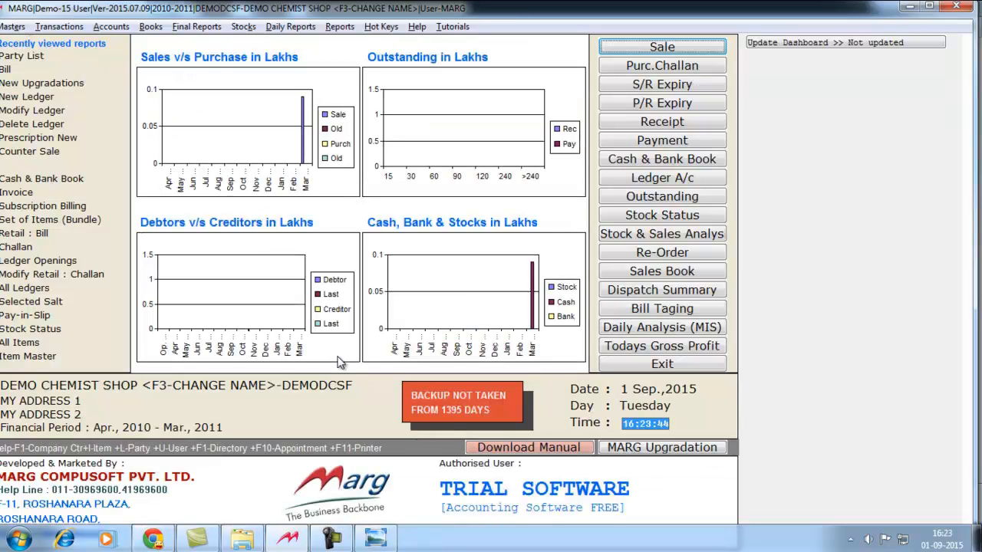
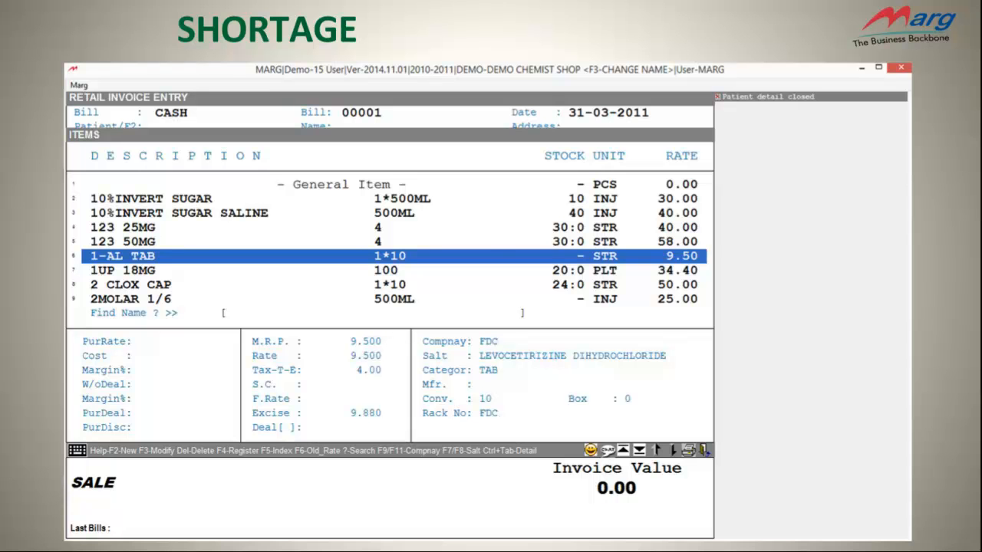
Step: Flag 1-AL TAB with shortage quantity 50 and bring up the Whole Shortage list, where it appears under FDC
key("asterisk")
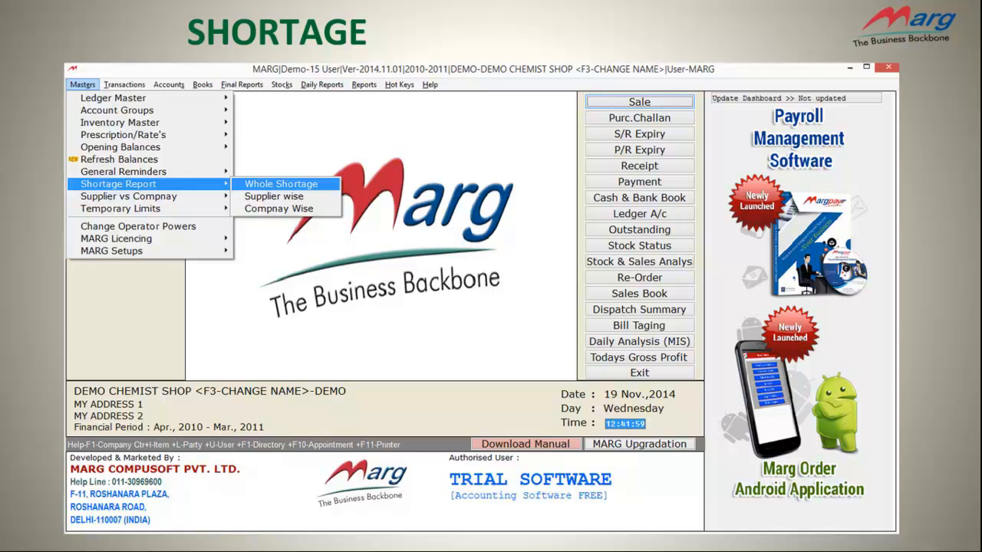
key("Return")
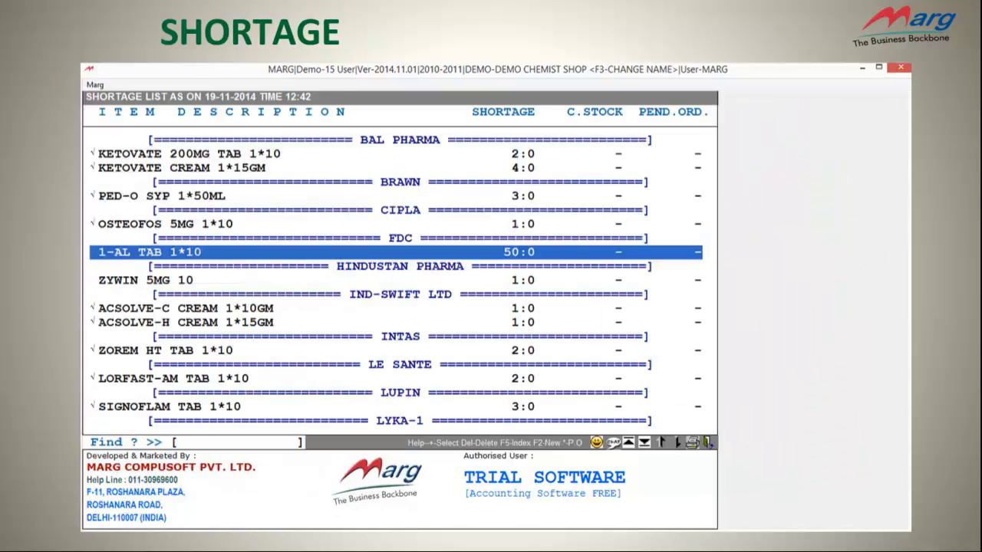